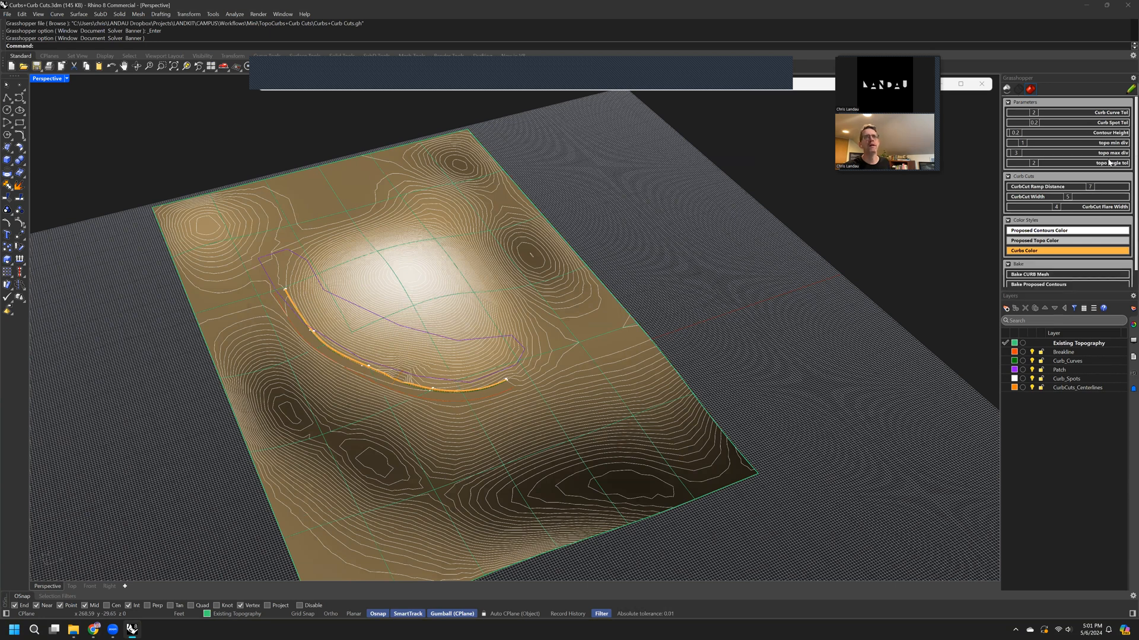
Step: Examine the existing topography surface from several angles, selecting it once and clearing the selection
{"action": "right_click_drag", "start_coordinate": [692, 399], "coordinate": [660, 383]}
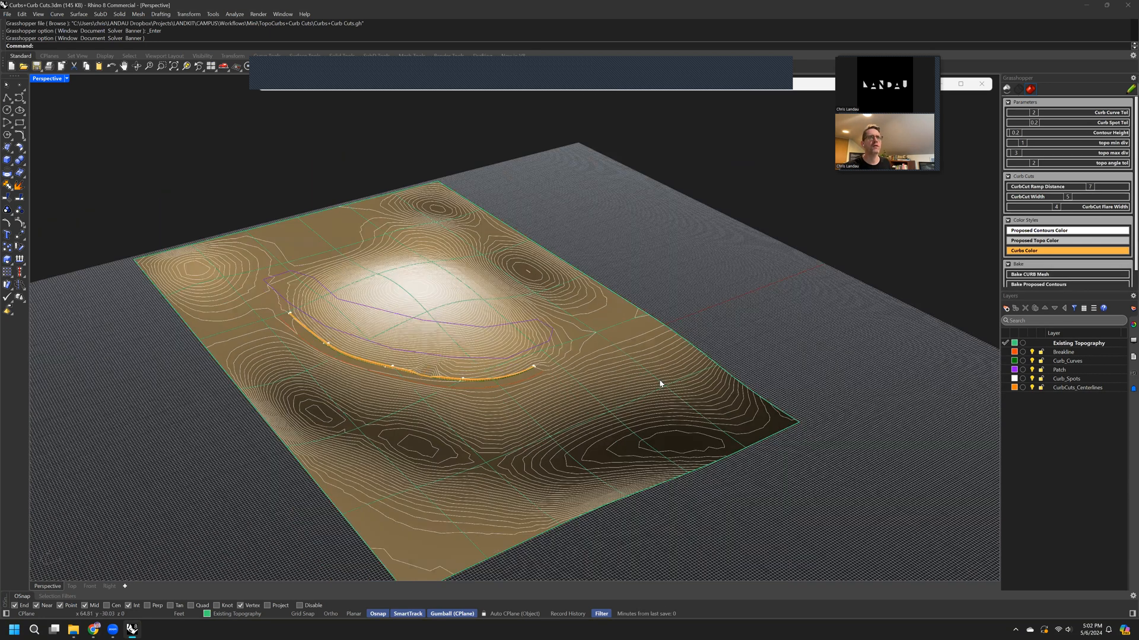
{"action": "right_click_drag", "start_coordinate": [566, 408], "coordinate": [564, 395]}
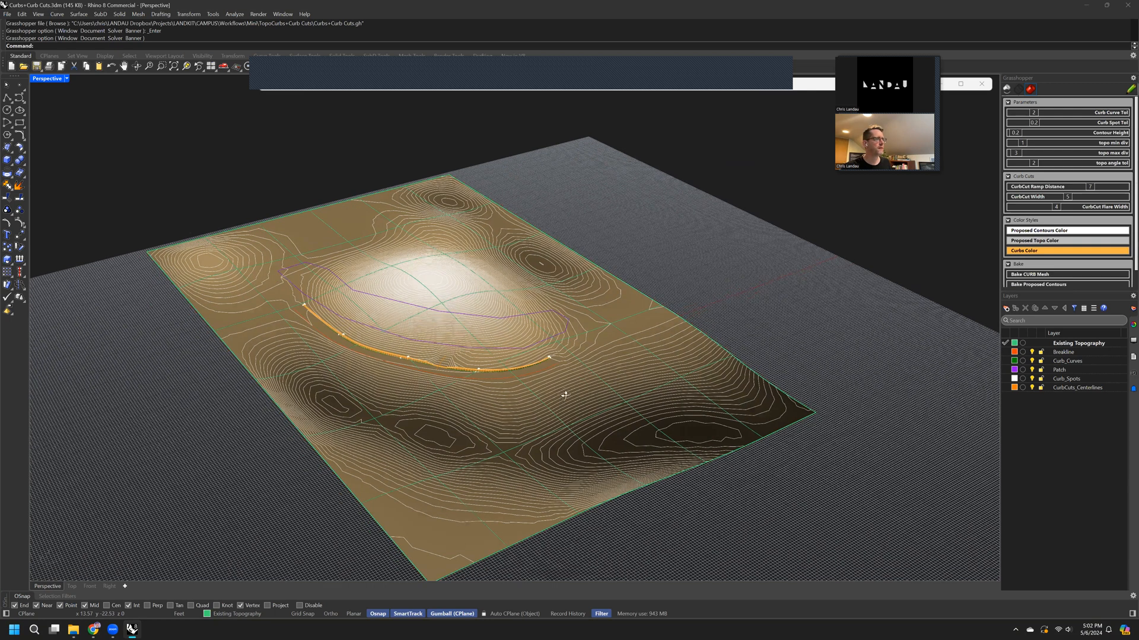
{"action": "left_click", "coordinate": [1125, 95]}
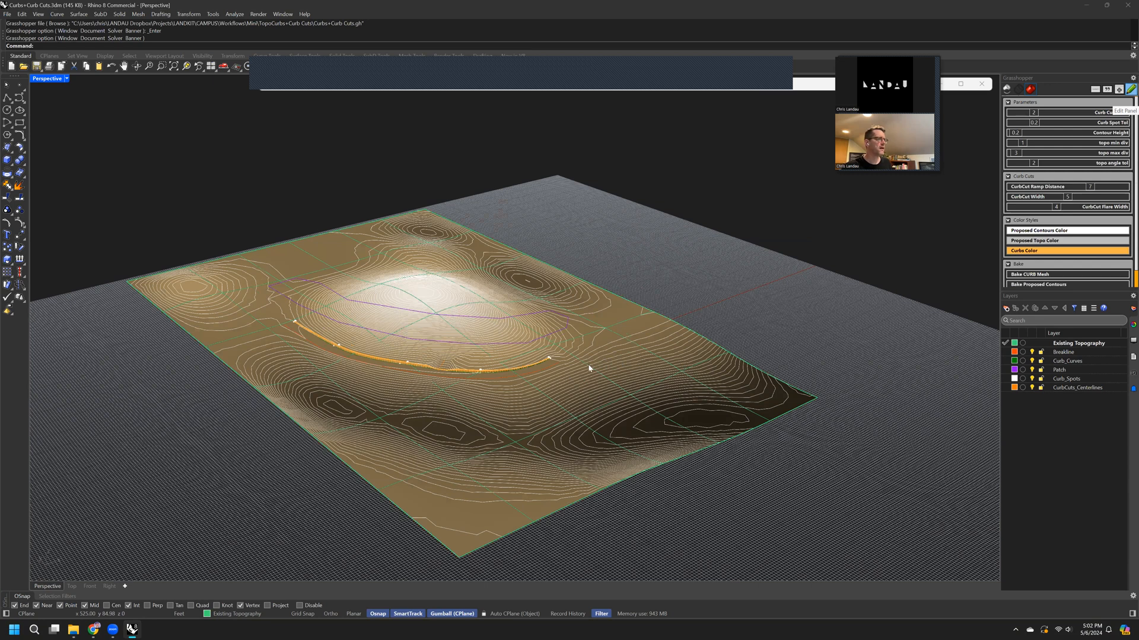
{"action": "scroll", "coordinate": [588, 368], "scroll_direction": "up", "scroll_amount": 2}
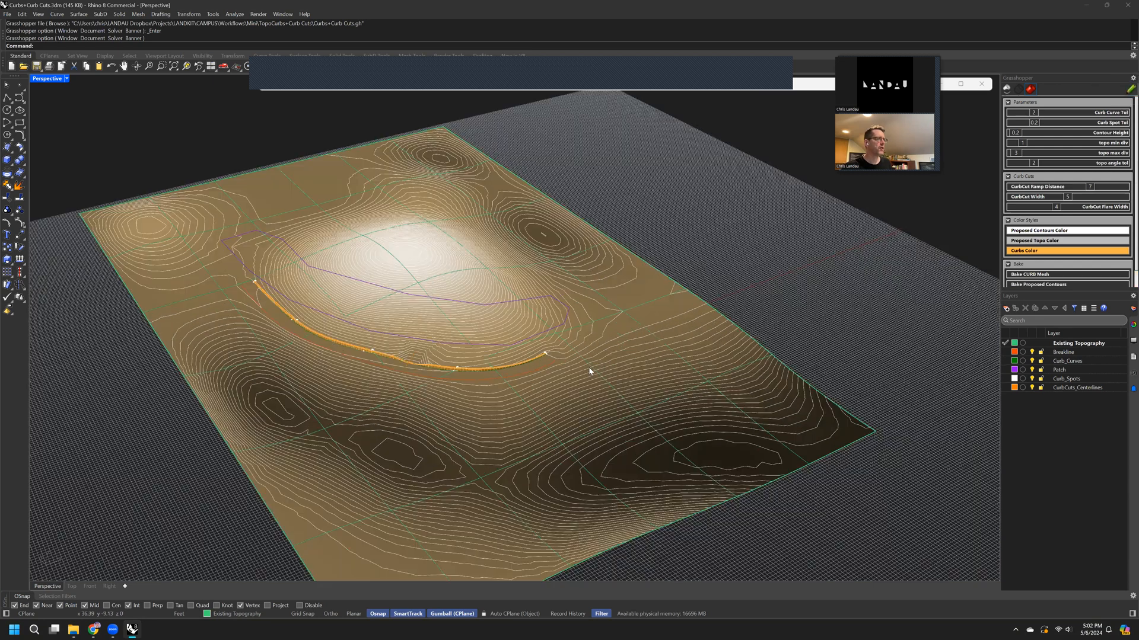
{"action": "left_click", "coordinate": [636, 365]}
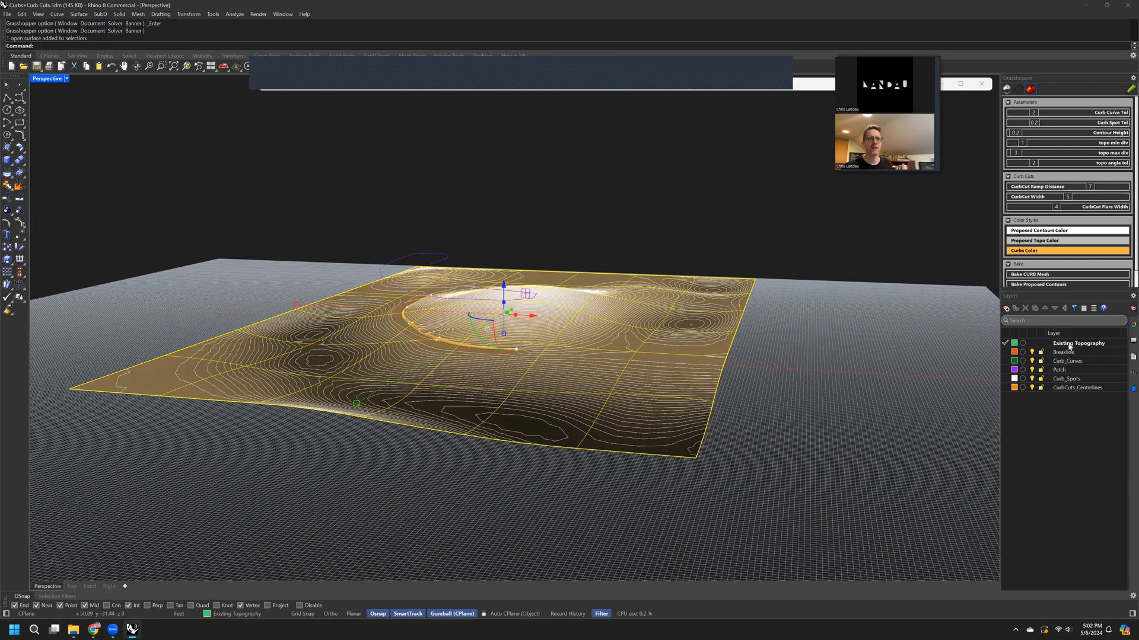
{"action": "scroll", "coordinate": [587, 352], "scroll_direction": "up", "scroll_amount": 3}
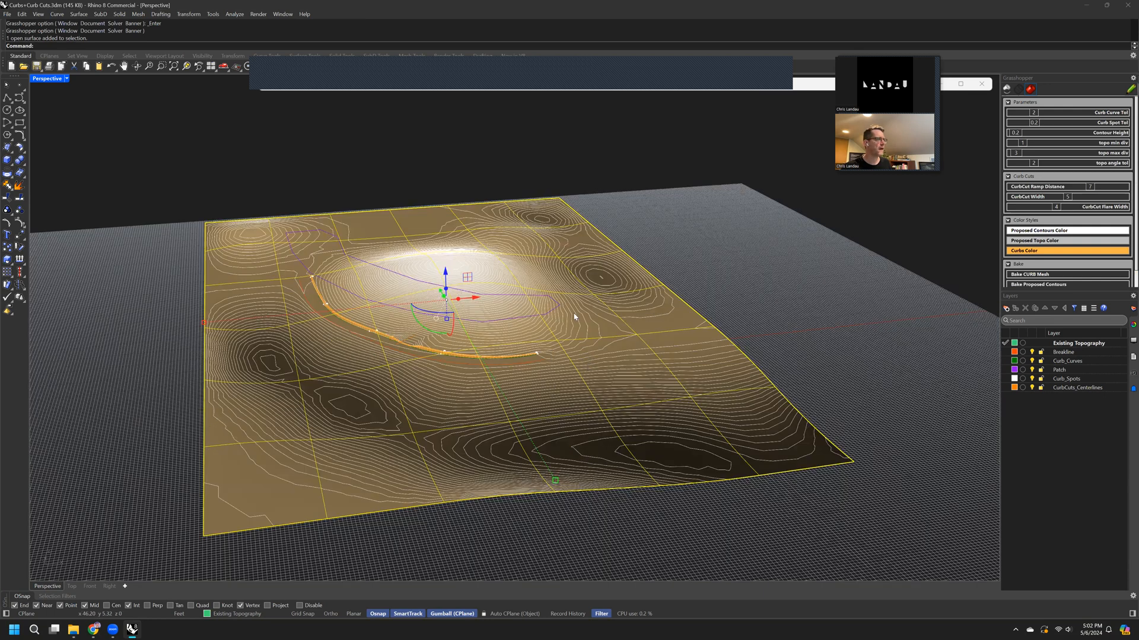
{"action": "scroll", "coordinate": [520, 407], "scroll_direction": "up", "scroll_amount": 2}
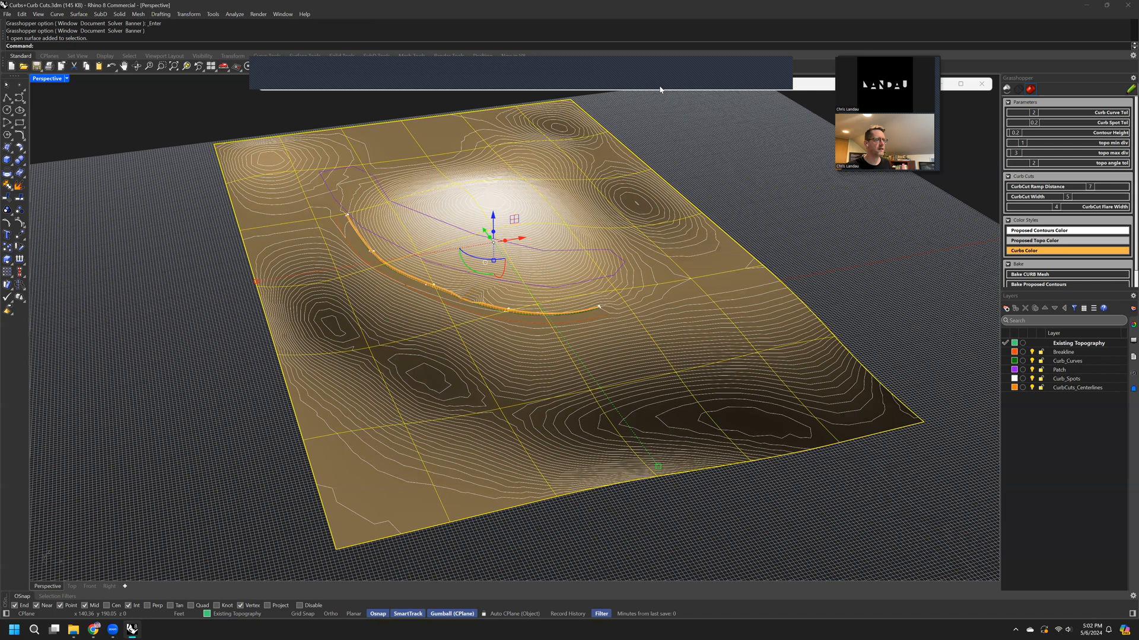
{"action": "right_click_drag", "start_coordinate": [670, 359], "coordinate": [635, 371], "text": "shift"}
{"action": "right_click_drag", "start_coordinate": [511, 467], "coordinate": [521, 494]}
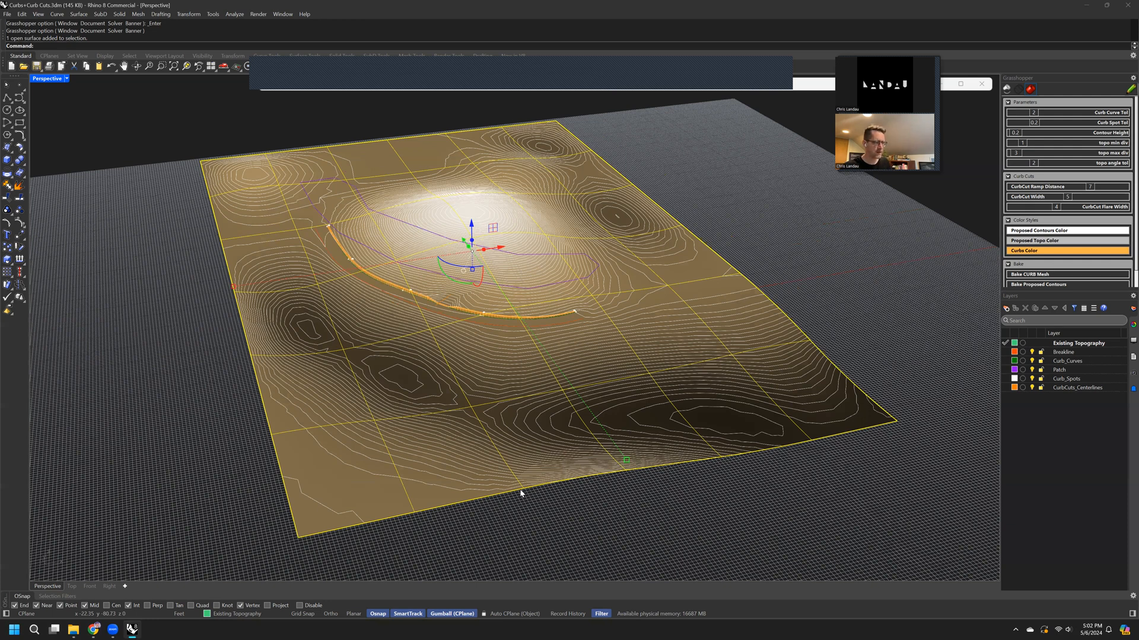
{"action": "left_click", "coordinate": [523, 515]}
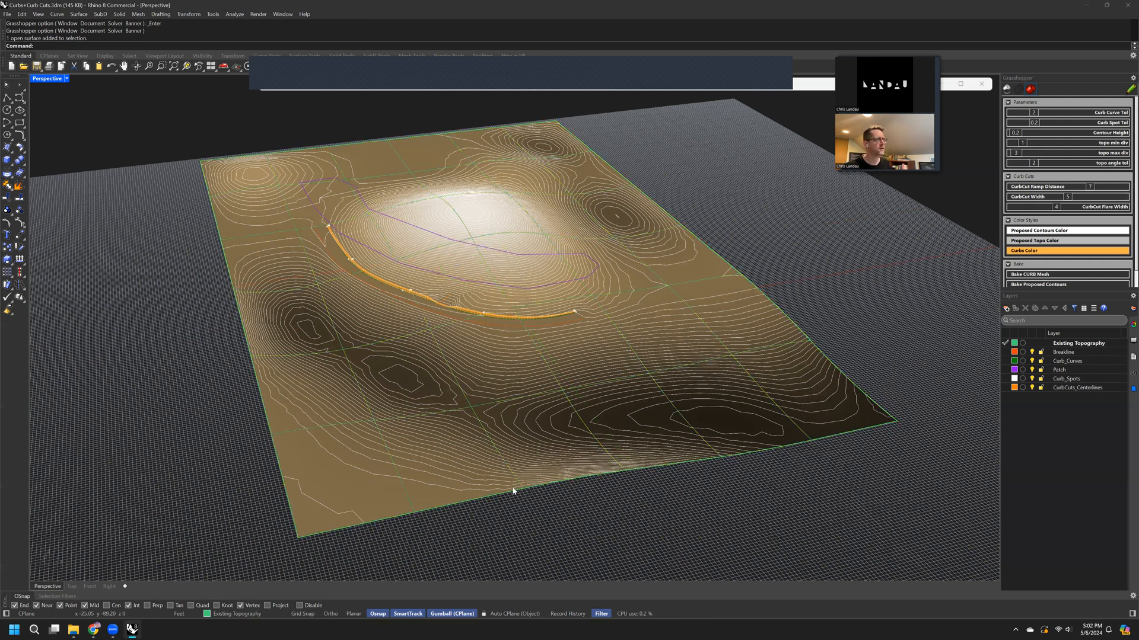
{"action": "right_click_drag", "start_coordinate": [489, 347], "coordinate": [496, 389], "text": "shift"}
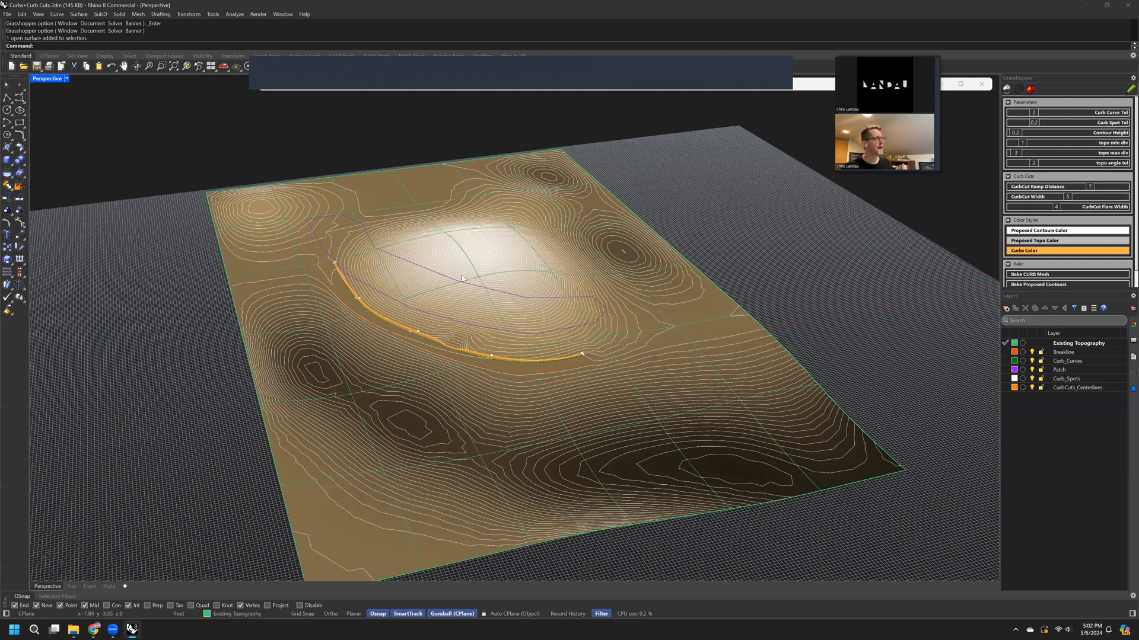
Step: Select the closed patch boundary curve around the mound and examine the contours between it and the curb
{"action": "scroll", "coordinate": [513, 350], "scroll_direction": "up", "scroll_amount": 2}
{"action": "left_click", "coordinate": [513, 350]}
{"action": "right_click_drag", "start_coordinate": [513, 350], "coordinate": [425, 351]}
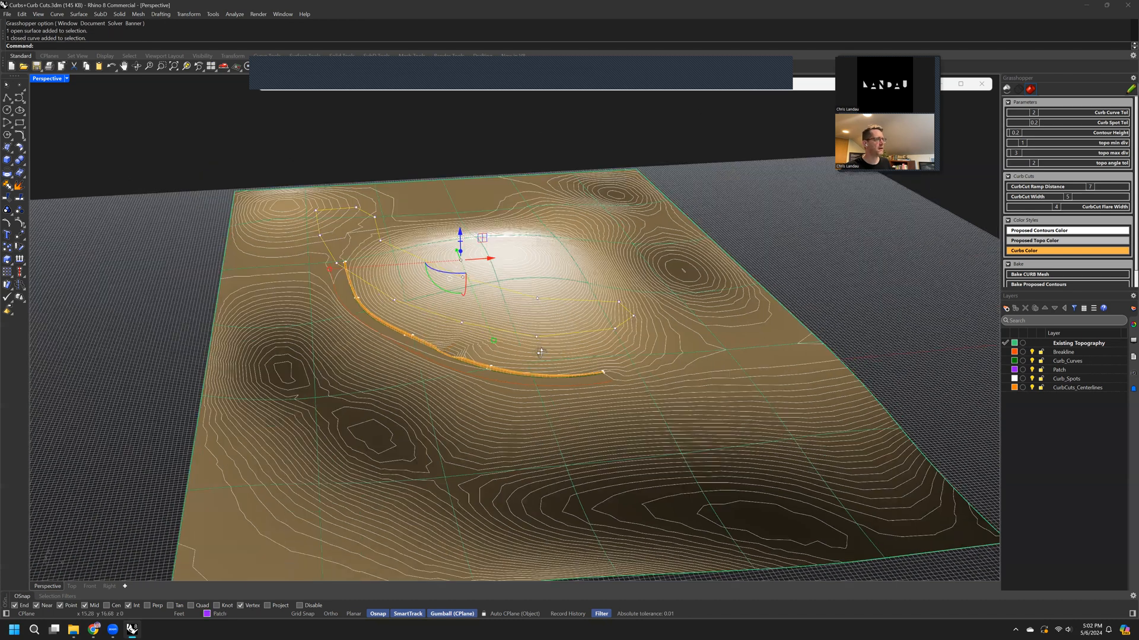
{"action": "scroll", "coordinate": [444, 373], "scroll_direction": "up", "scroll_amount": 2}
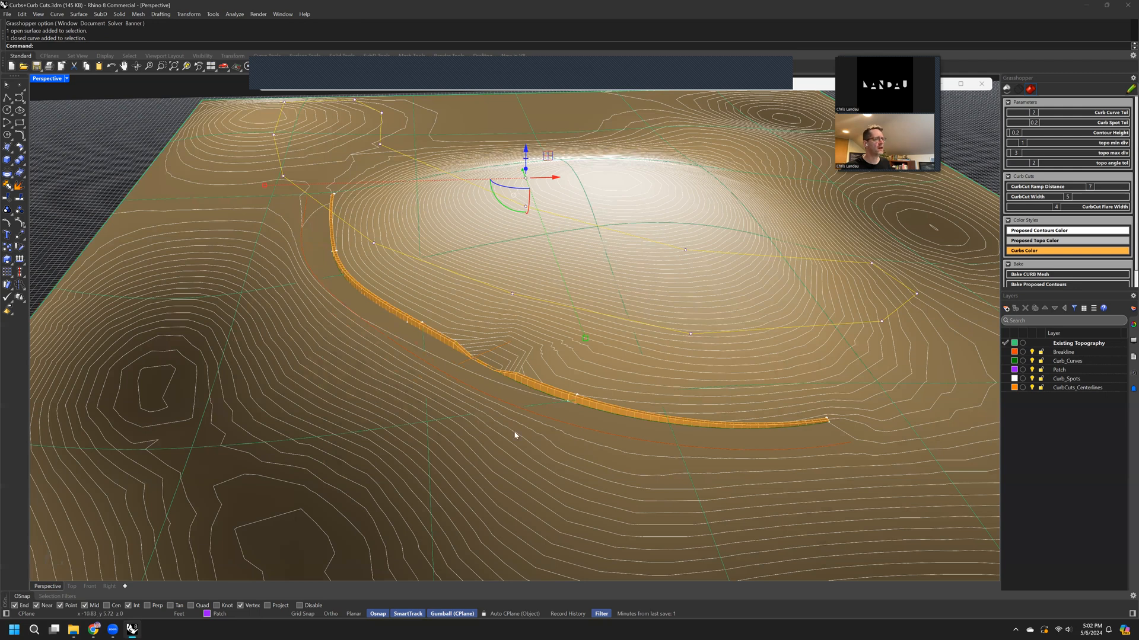
{"action": "scroll", "coordinate": [514, 437], "scroll_direction": "up", "scroll_amount": 2}
{"action": "scroll", "coordinate": [514, 437], "scroll_direction": "up", "scroll_amount": 2}
Step: Copy the curb cut centerline along the curb, rotate the copy slightly, and place it across the curb's far bend
{"action": "right_click_drag", "start_coordinate": [471, 429], "coordinate": [556, 373]}
{"action": "left_click", "coordinate": [553, 377]}
{"action": "right_click_drag", "start_coordinate": [656, 382], "coordinate": [646, 386]}
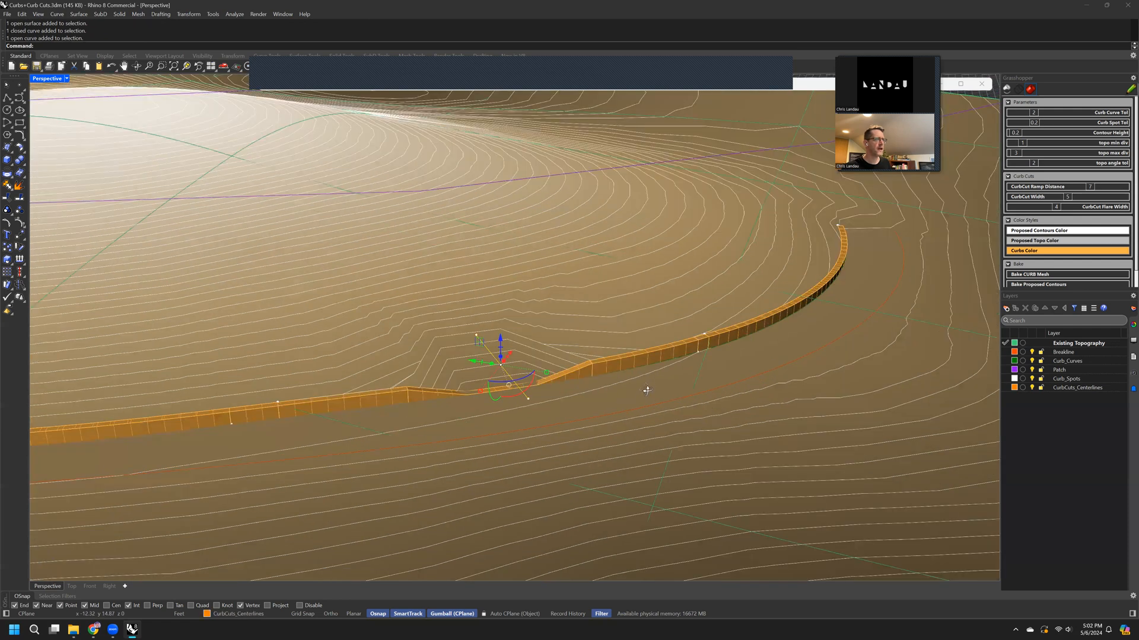
{"action": "scroll", "coordinate": [380, 367], "scroll_direction": "up", "scroll_amount": 2}
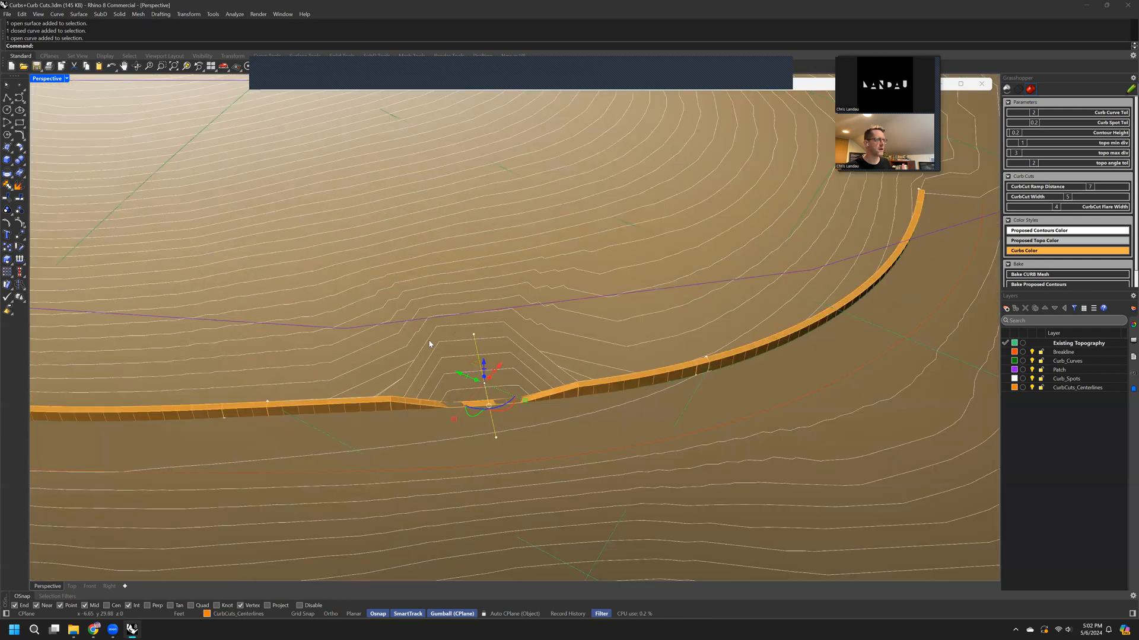
{"action": "right_click_drag", "start_coordinate": [450, 442], "coordinate": [612, 388]}
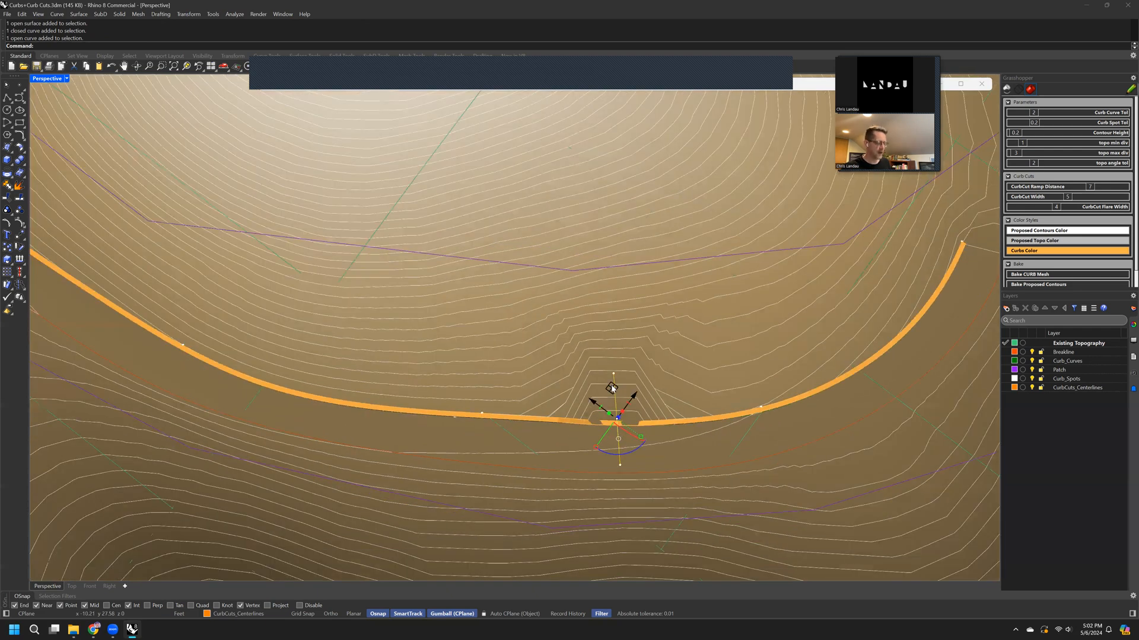
{"action": "left_click_drag", "start_coordinate": [612, 388], "coordinate": [373, 386]}
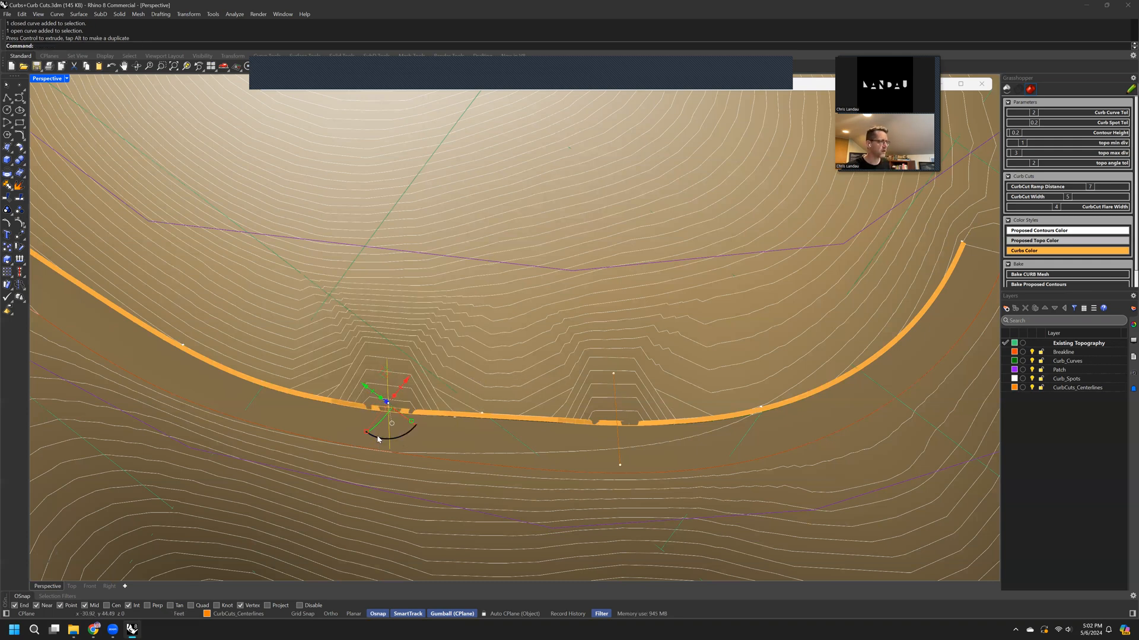
{"action": "left_click_drag", "start_coordinate": [402, 436], "coordinate": [401, 441]}
{"action": "left_click_drag", "start_coordinate": [400, 392], "coordinate": [280, 325]}
{"action": "right_click_drag", "start_coordinate": [496, 450], "coordinate": [503, 414]}
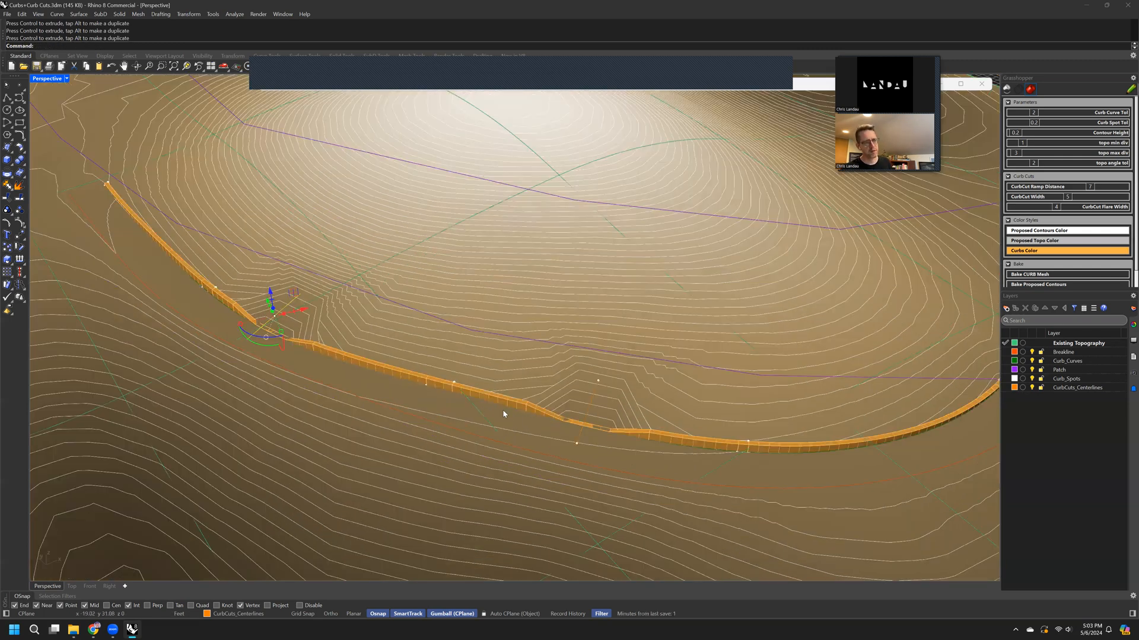
Step: Inspect both curb cuts in the terrain, and pick out the breakline and the floating patch boundary curve
{"action": "right_click_drag", "start_coordinate": [682, 427], "coordinate": [661, 121]}
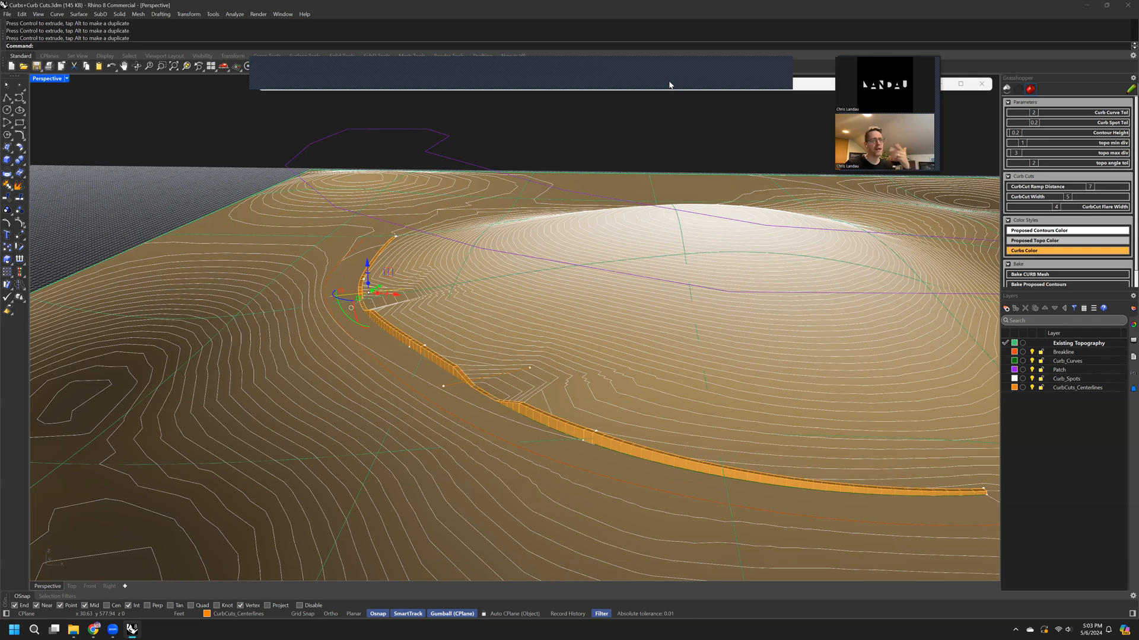
{"action": "scroll", "coordinate": [622, 356], "scroll_direction": "down", "scroll_amount": 2}
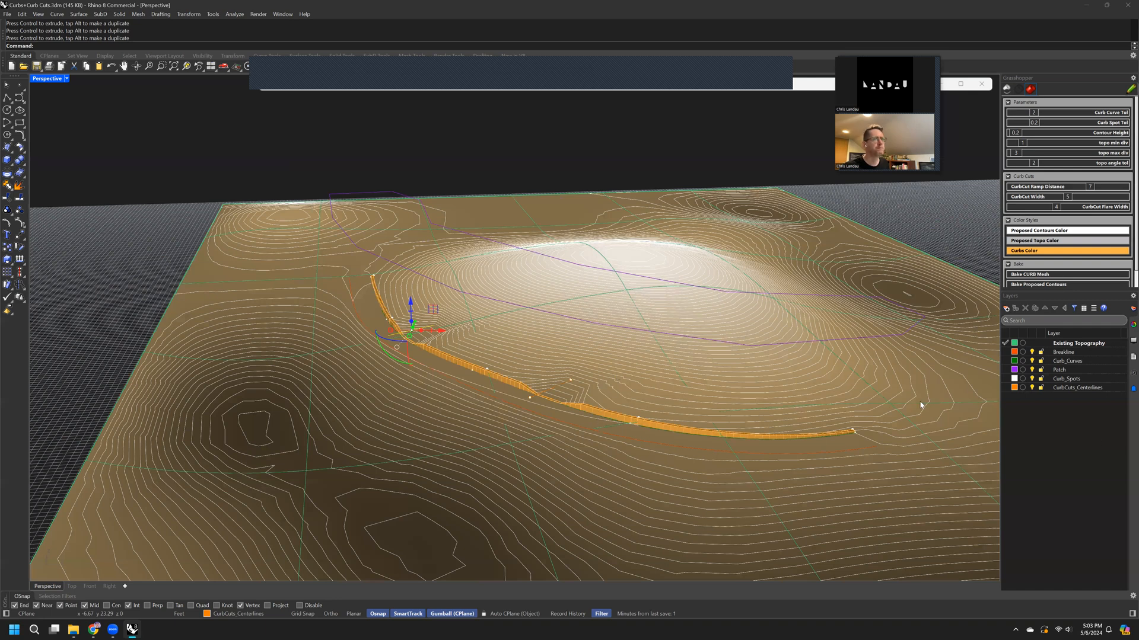
{"action": "scroll", "coordinate": [596, 409], "scroll_direction": "up", "scroll_amount": 2}
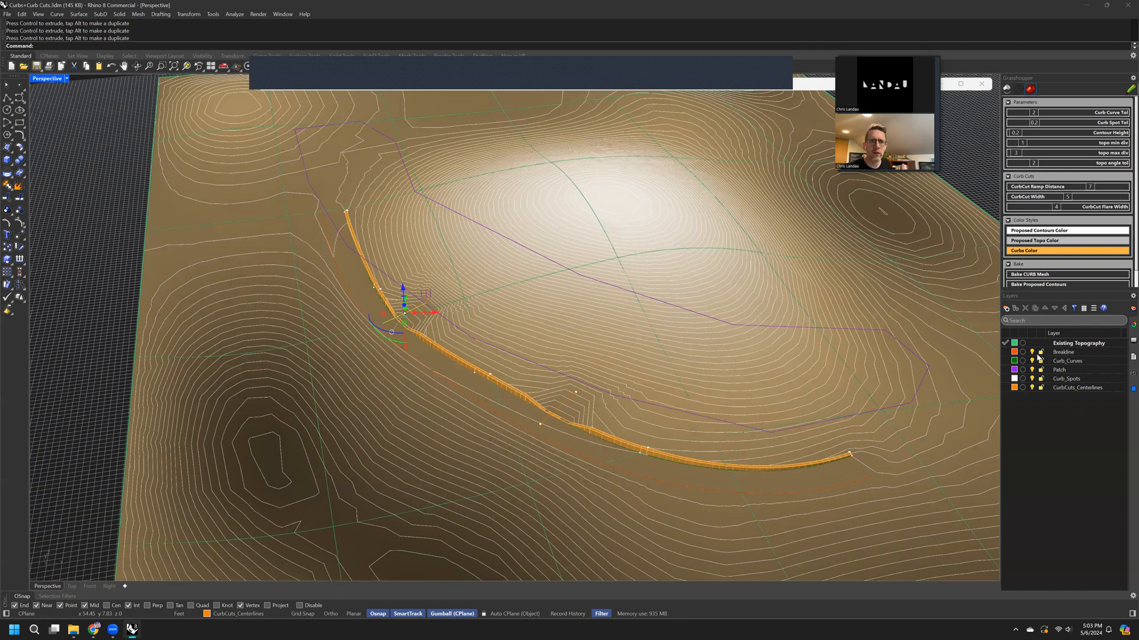
{"action": "right_click_drag", "start_coordinate": [676, 425], "coordinate": [635, 402]}
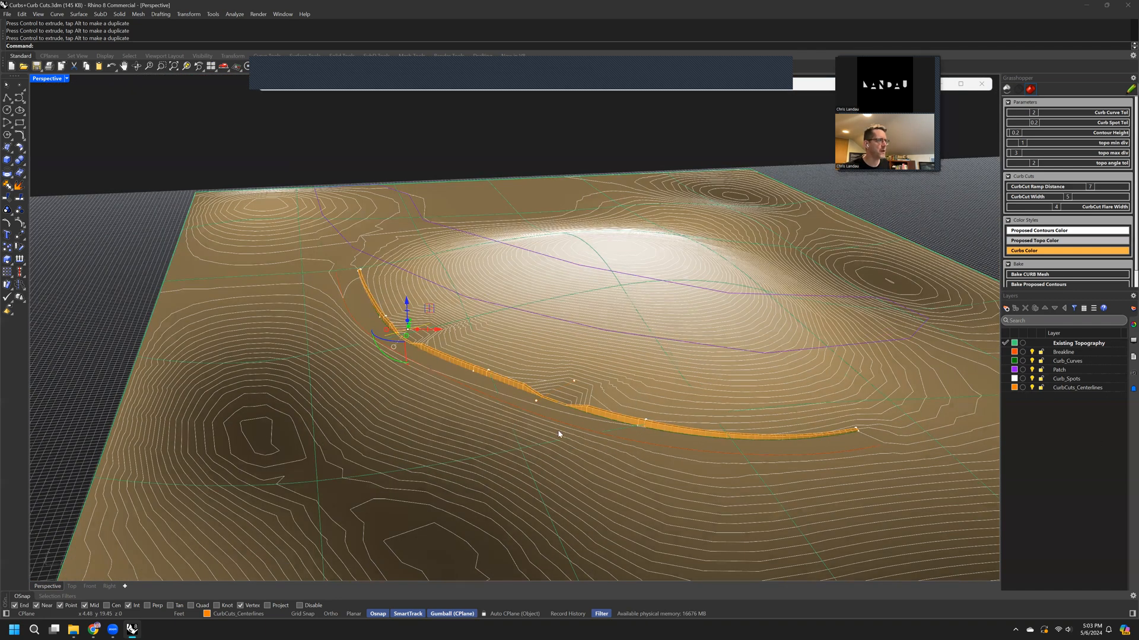
{"action": "right_click_drag", "start_coordinate": [533, 436], "coordinate": [531, 441]}
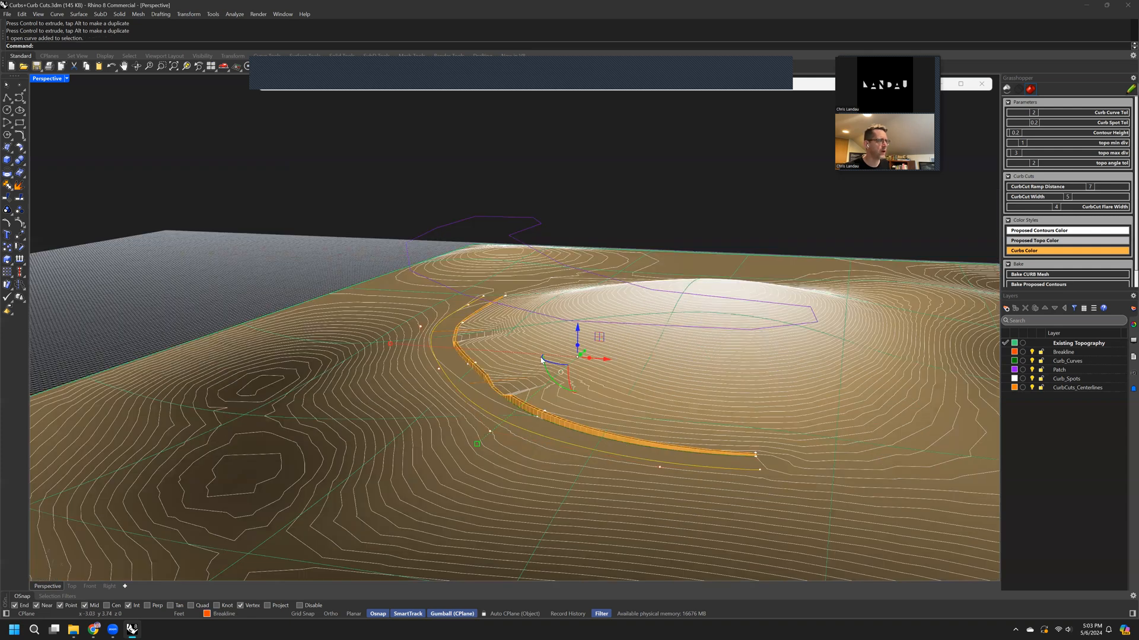
{"action": "left_click", "coordinate": [537, 432]}
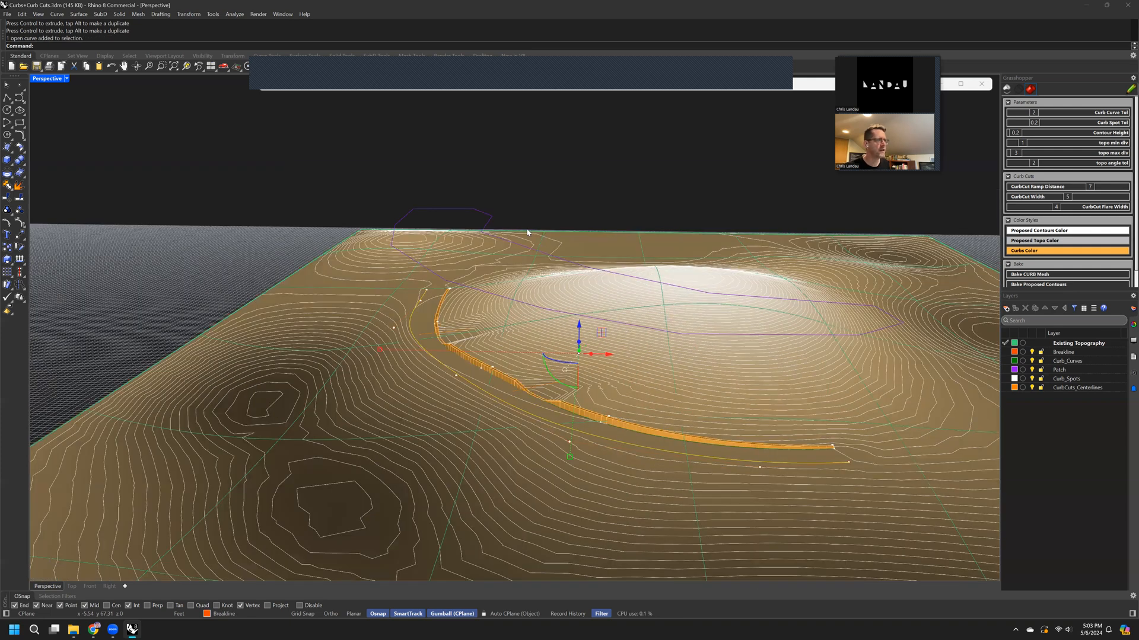
{"action": "right_click_drag", "start_coordinate": [634, 264], "coordinate": [538, 239]}
{"action": "left_click", "coordinate": [593, 308]}
{"action": "right_click_drag", "start_coordinate": [593, 309], "coordinate": [439, 362]}
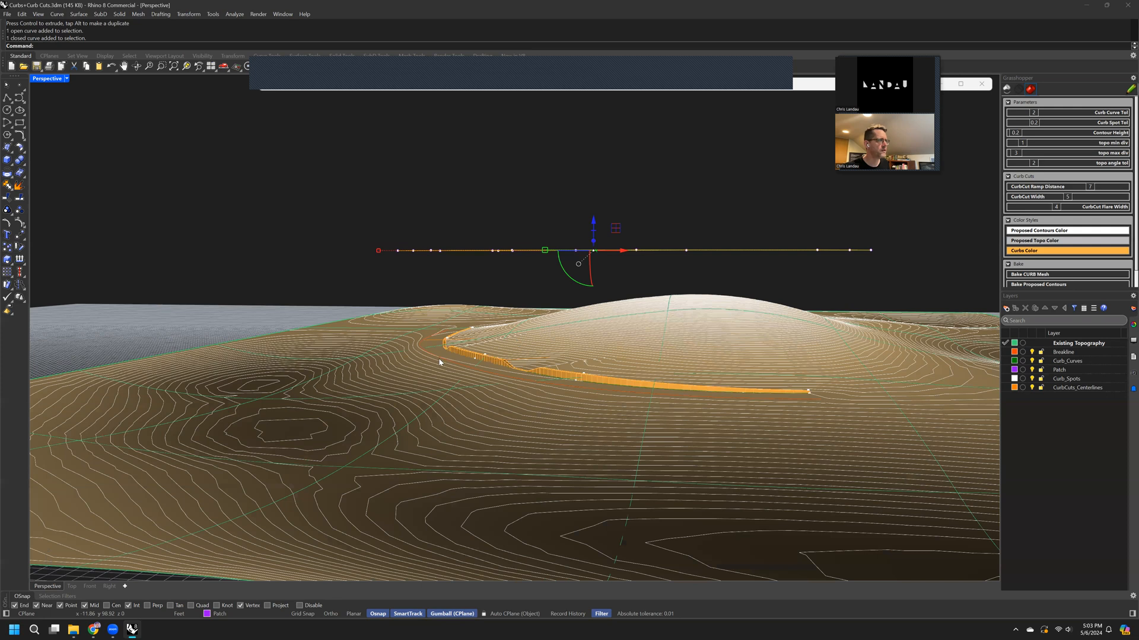
Step: Lower the breakline in front of the curb slightly, check the terrain, and clear the selection
{"action": "left_click", "coordinate": [444, 360]}
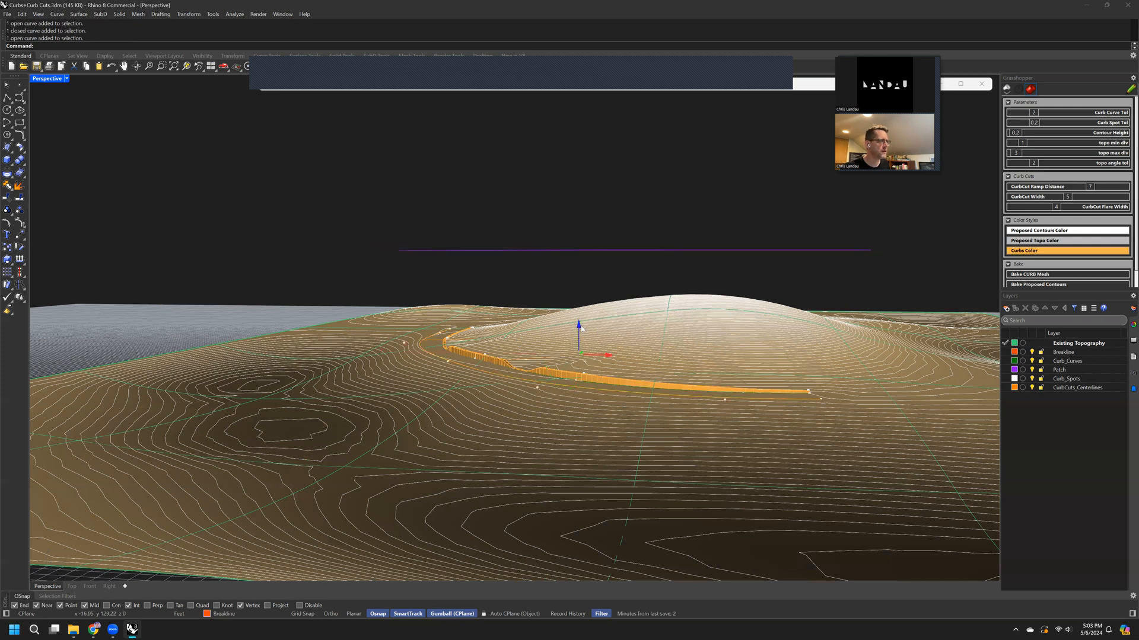
{"action": "left_click_drag", "start_coordinate": [581, 346], "coordinate": [581, 358]}
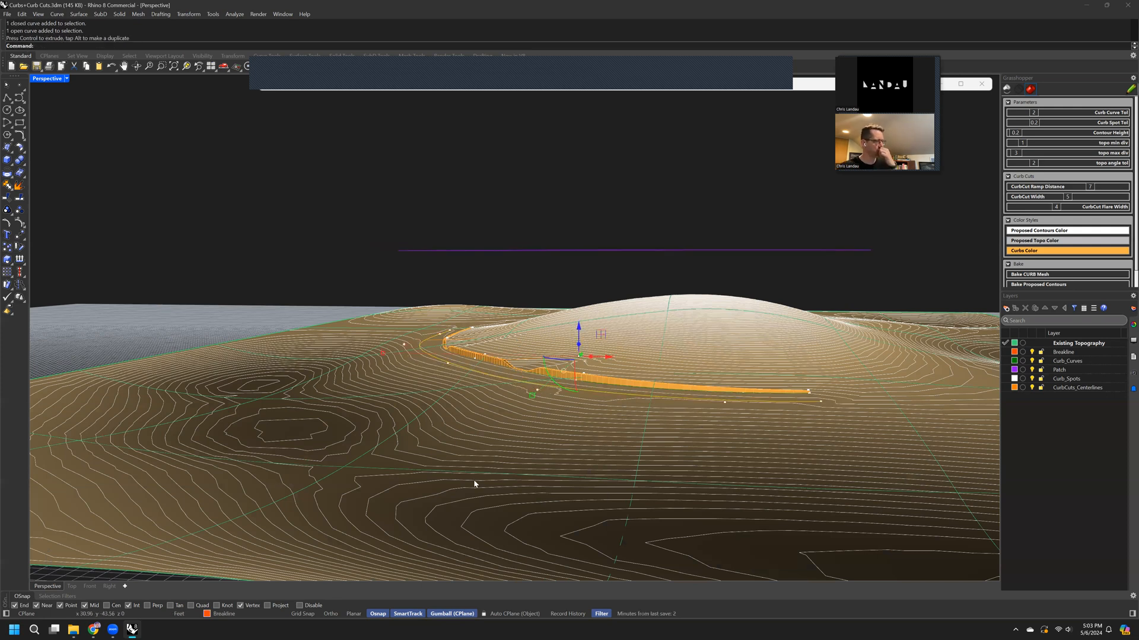
{"action": "right_click_drag", "start_coordinate": [440, 465], "coordinate": [439, 467]}
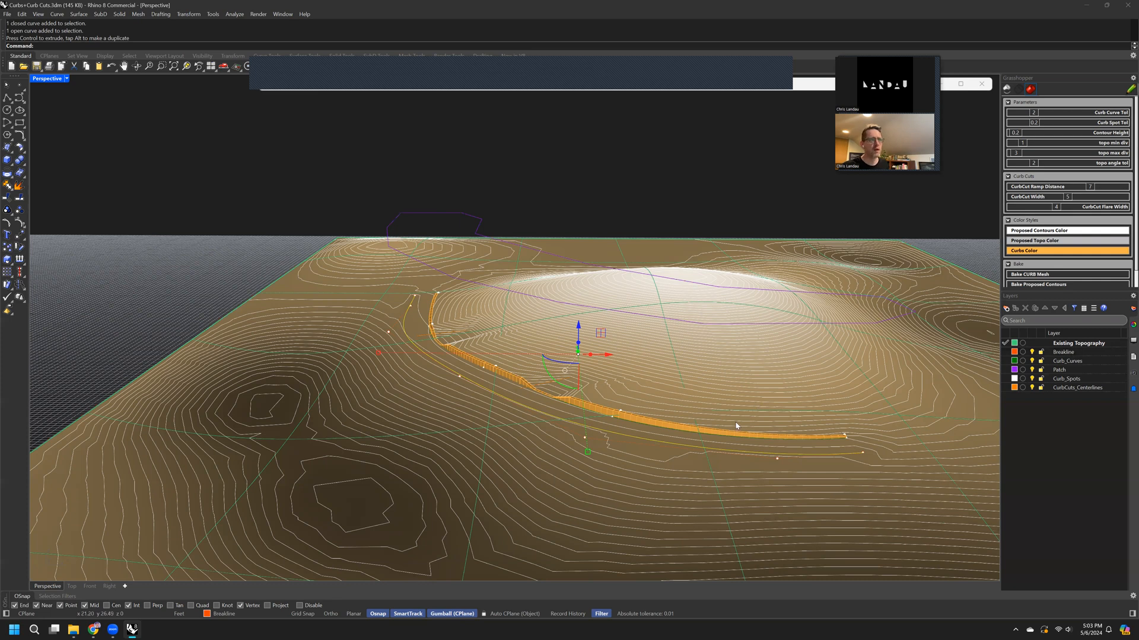
{"action": "key", "text": "Escape"}
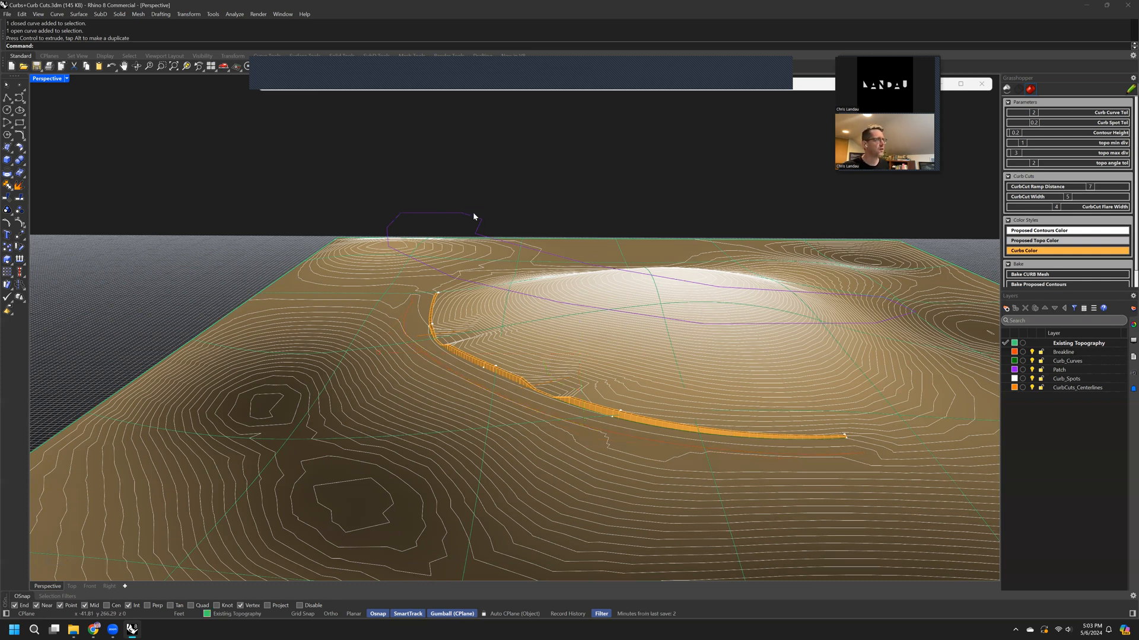
Step: Select the patch boundary curve and inspect the grading down to the near end of the curb
{"action": "left_click", "coordinate": [474, 217]}
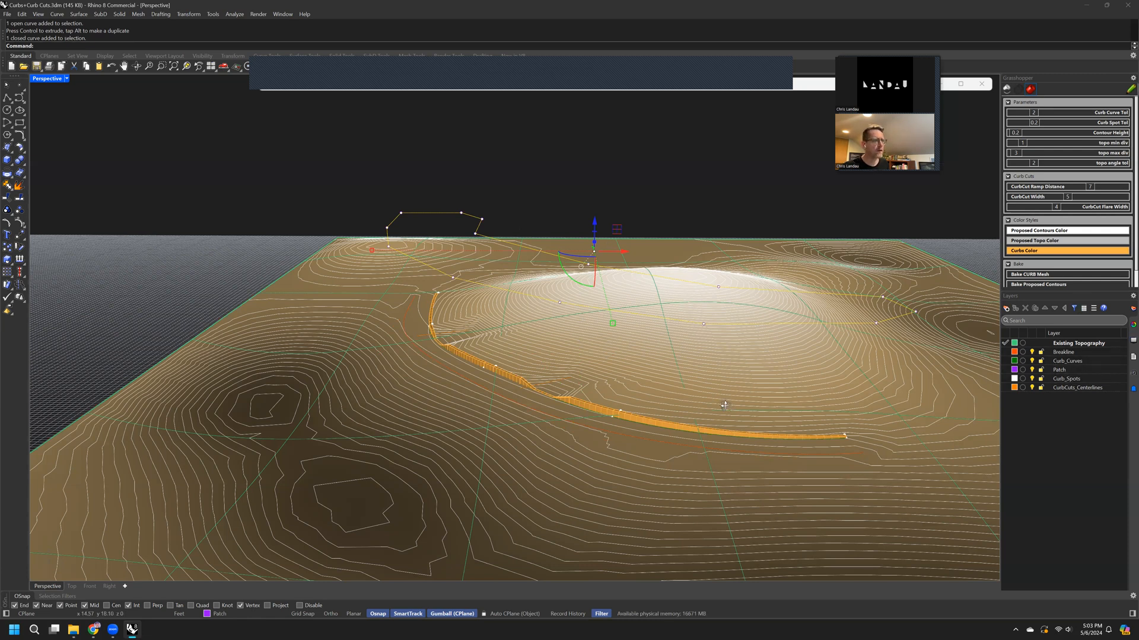
{"action": "mouse_move", "coordinate": [645, 445]}
{"action": "right_mouse_down"}
{"action": "mouse_move", "coordinate": [647, 422]}
{"action": "mouse_move", "coordinate": [653, 440]}
{"action": "right_mouse_up"}
{"action": "scroll", "coordinate": [689, 423], "scroll_direction": "up", "scroll_amount": 5}
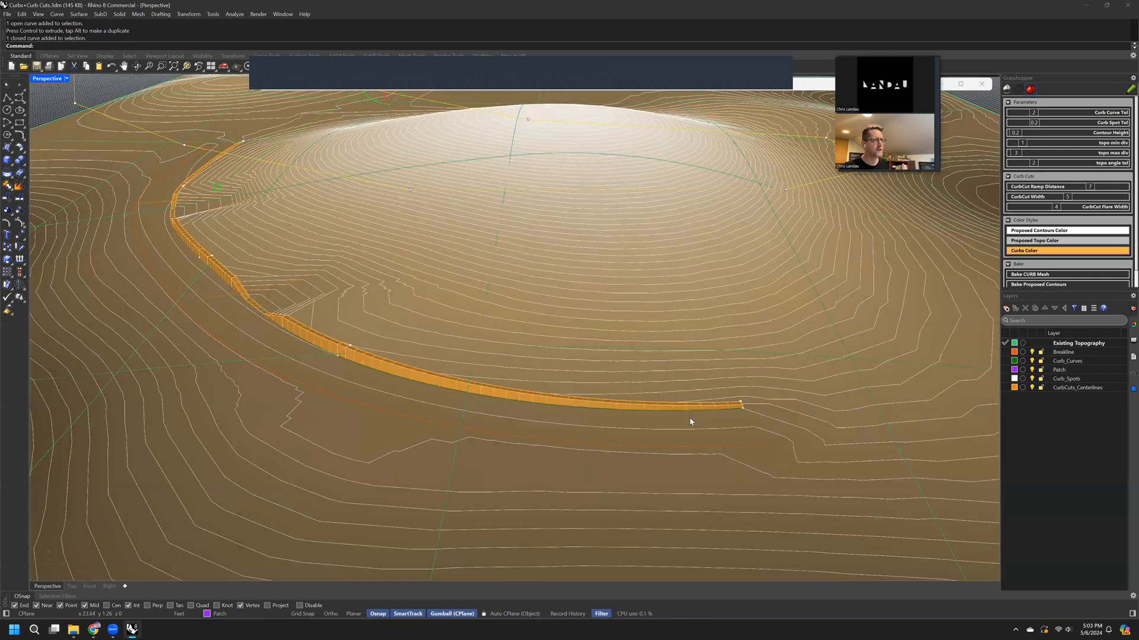
Step: Select both curb curves along the base of the curb and raise them about 10 ft above the terrain
{"action": "left_click", "coordinate": [690, 411]}
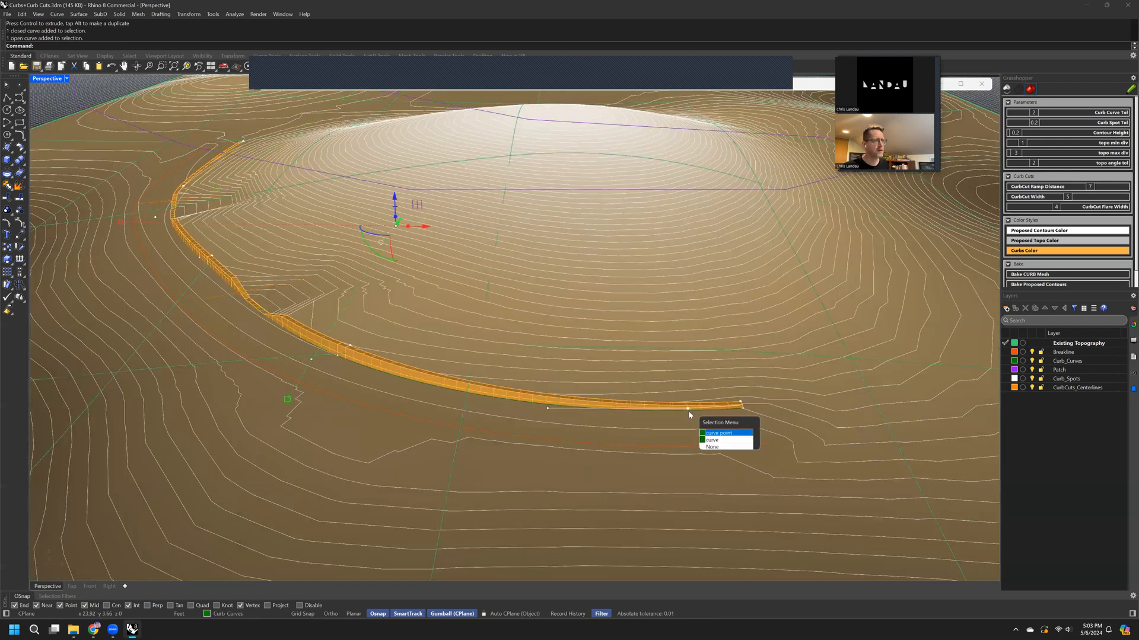
{"action": "left_click", "coordinate": [724, 440]}
{"action": "right_click_drag", "start_coordinate": [725, 440], "coordinate": [692, 470]}
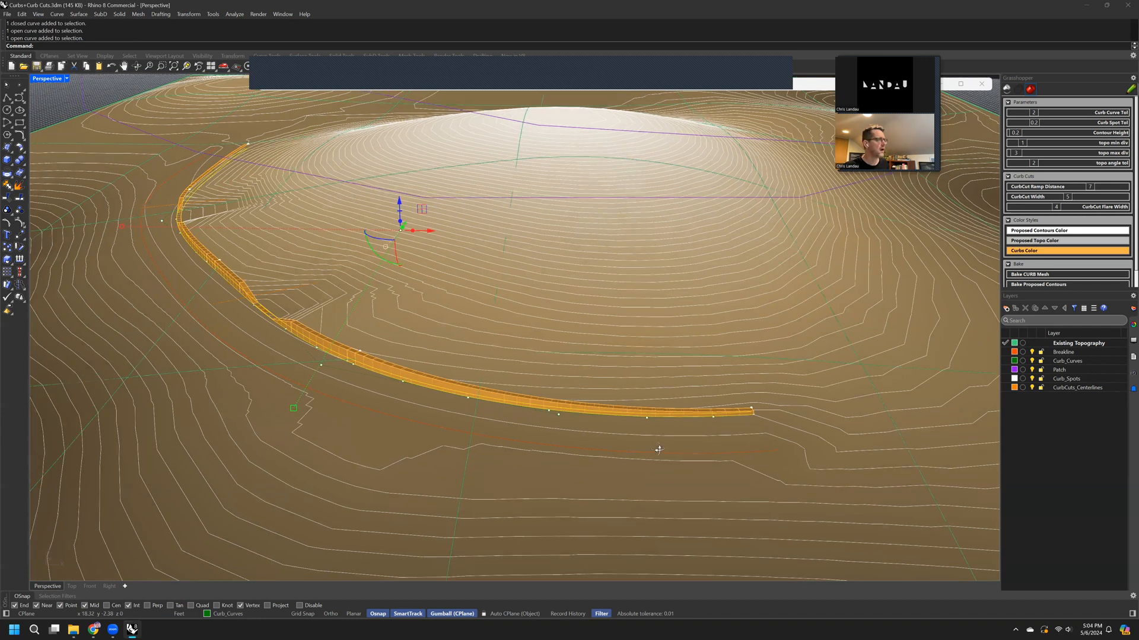
{"action": "scroll", "coordinate": [658, 450], "scroll_direction": "down", "scroll_amount": 3}
{"action": "right_click_drag", "start_coordinate": [510, 444], "coordinate": [524, 335]}
{"action": "left_click_drag", "start_coordinate": [524, 335], "coordinate": [530, 255]}
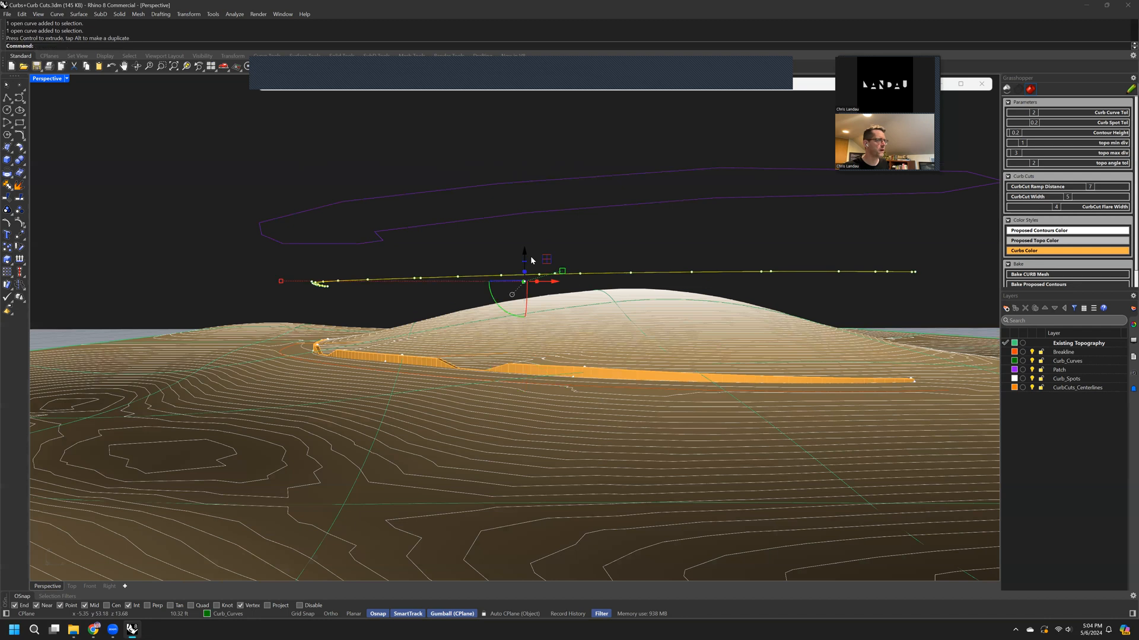
Step: Raise the upper curb spot in the stretch beside the middle curb cut by about 3 ft
{"action": "key", "text": "Home"}
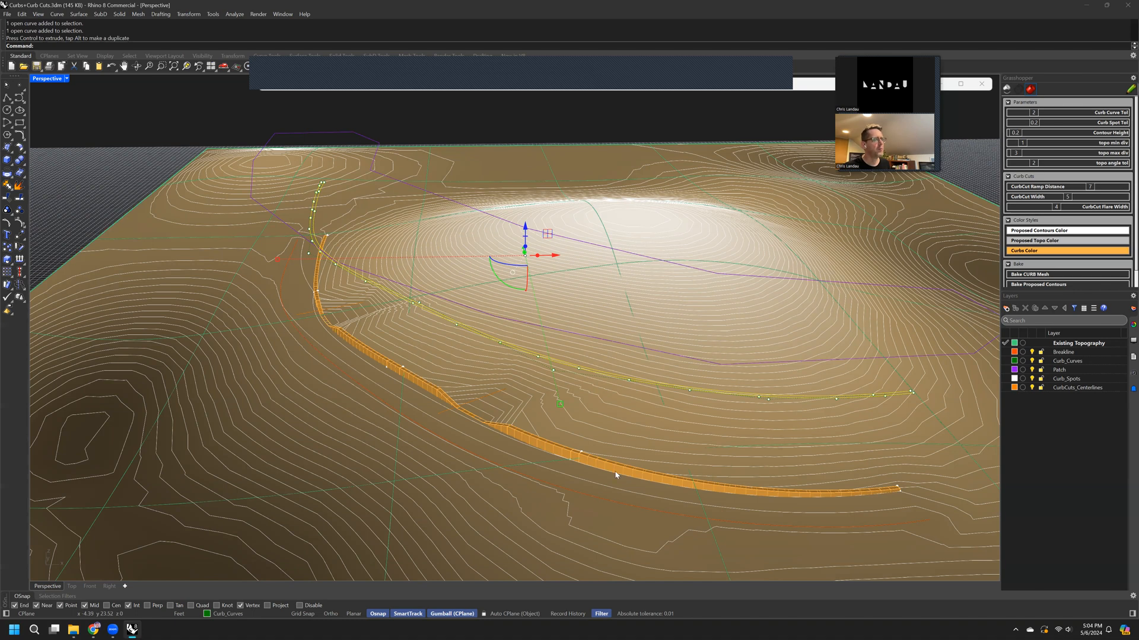
{"action": "right_click_drag", "start_coordinate": [569, 330], "coordinate": [636, 446]}
{"action": "scroll", "coordinate": [691, 389], "scroll_direction": "up", "scroll_amount": 5}
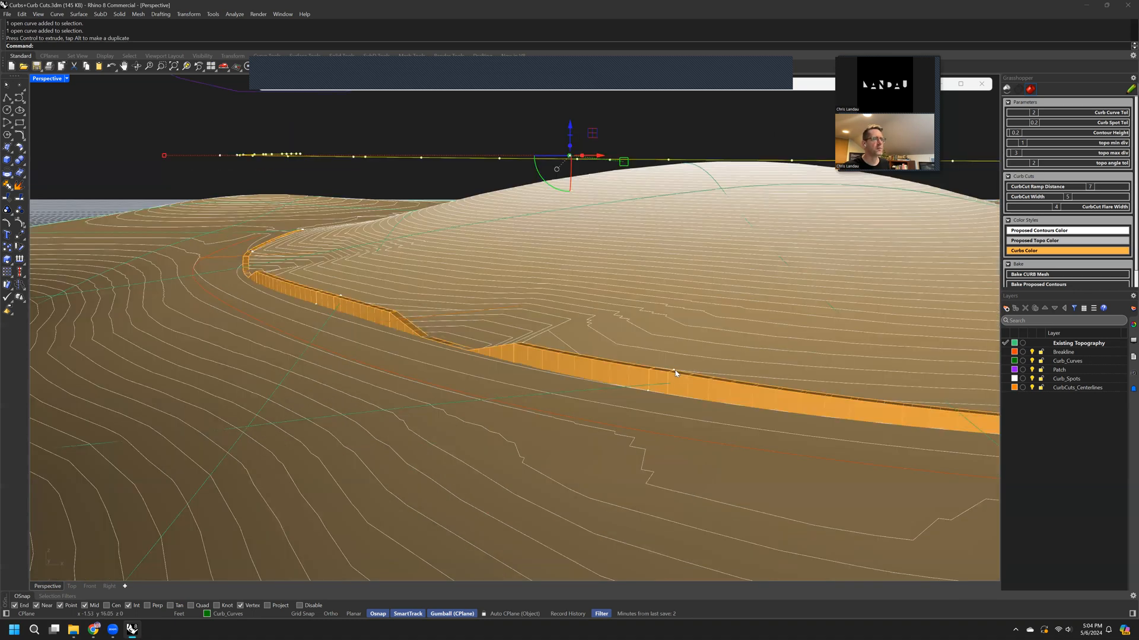
{"action": "left_click", "coordinate": [674, 369]}
{"action": "left_click_drag", "start_coordinate": [674, 346], "coordinate": [676, 279]}
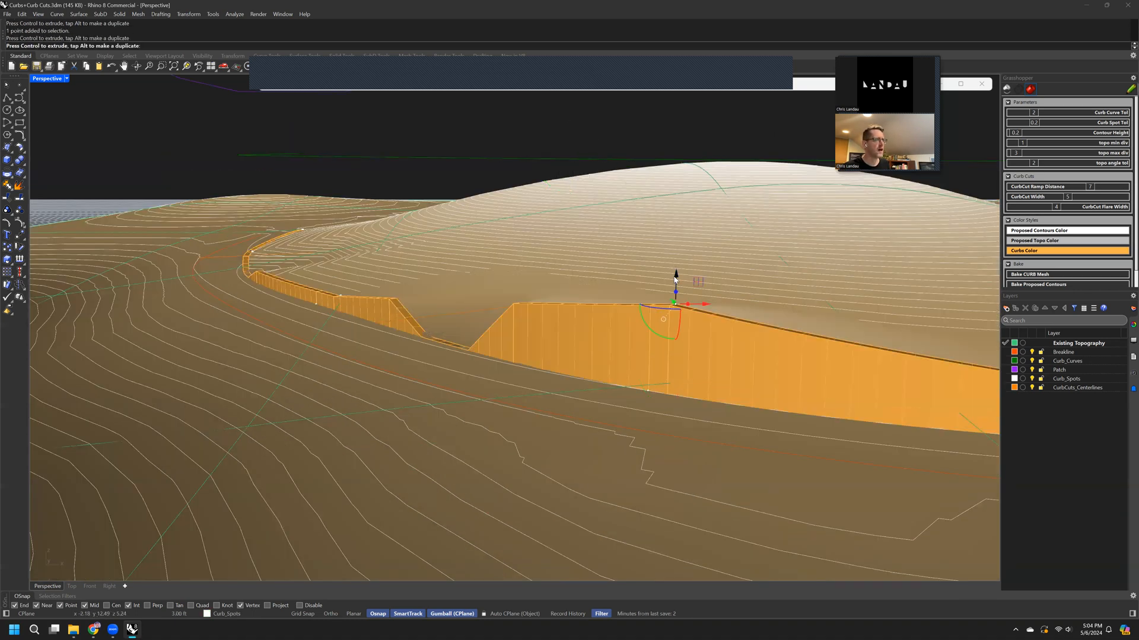
Step: Set the curb cut ramp distance to 8 and the flare width to 1, and check both curb cuts
{"action": "scroll", "coordinate": [689, 295], "scroll_direction": "up", "scroll_amount": 3}
{"action": "right_click_drag", "start_coordinate": [744, 299], "coordinate": [457, 396]}
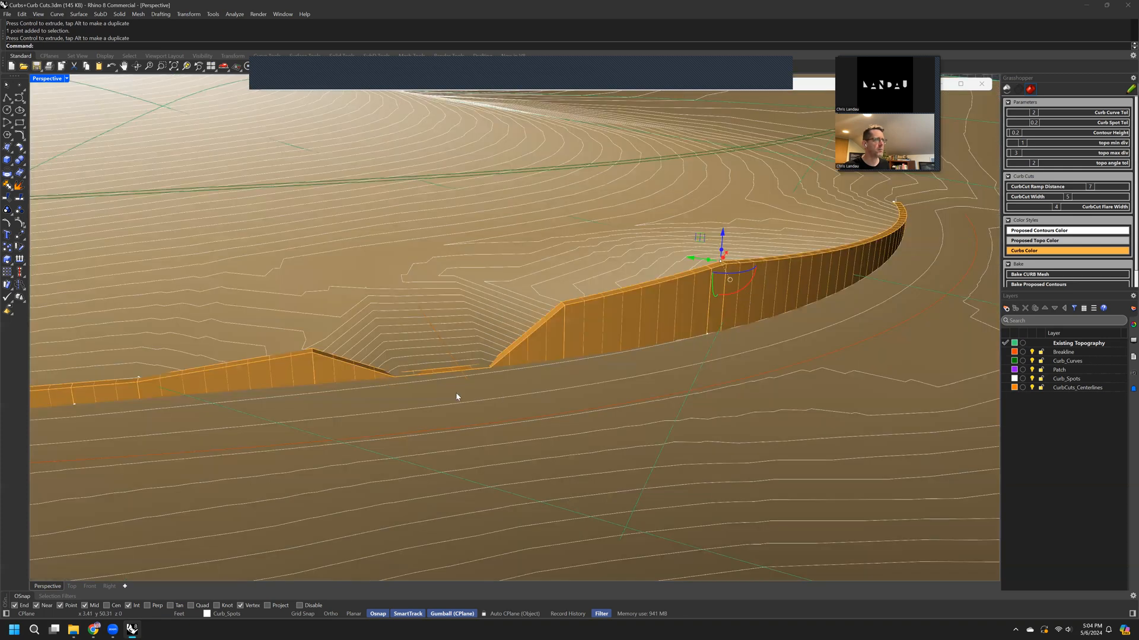
{"action": "right_click_drag", "start_coordinate": [316, 366], "coordinate": [486, 394]}
{"action": "right_click_drag", "start_coordinate": [634, 357], "coordinate": [586, 342]}
{"action": "right_click_drag", "start_coordinate": [560, 380], "coordinate": [533, 374]}
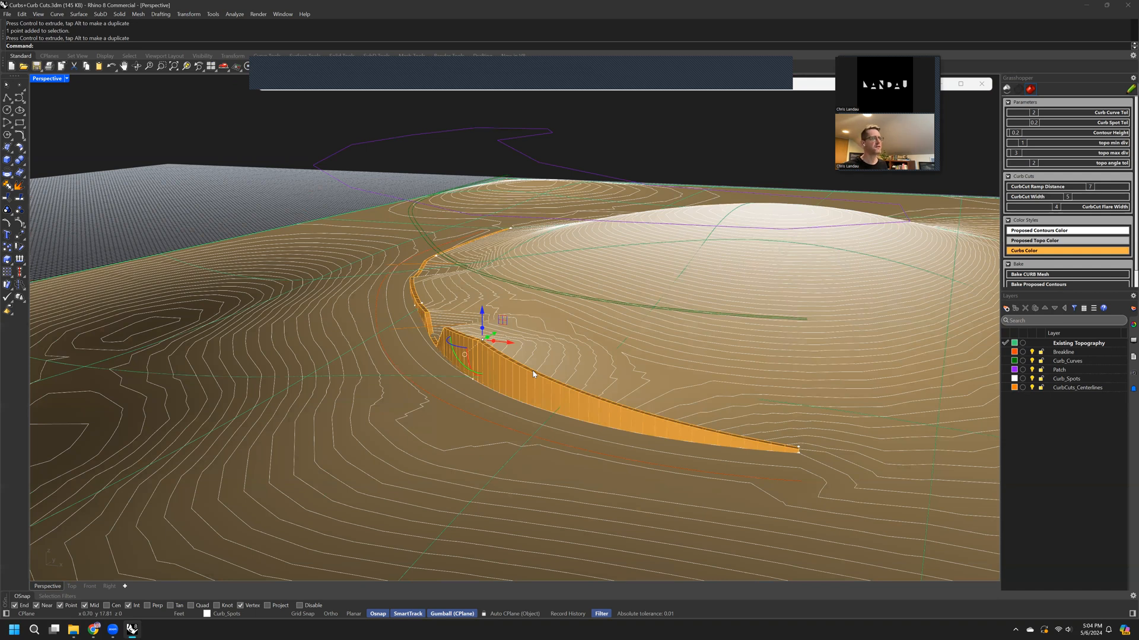
{"action": "right_click_drag", "start_coordinate": [533, 374], "coordinate": [614, 392]}
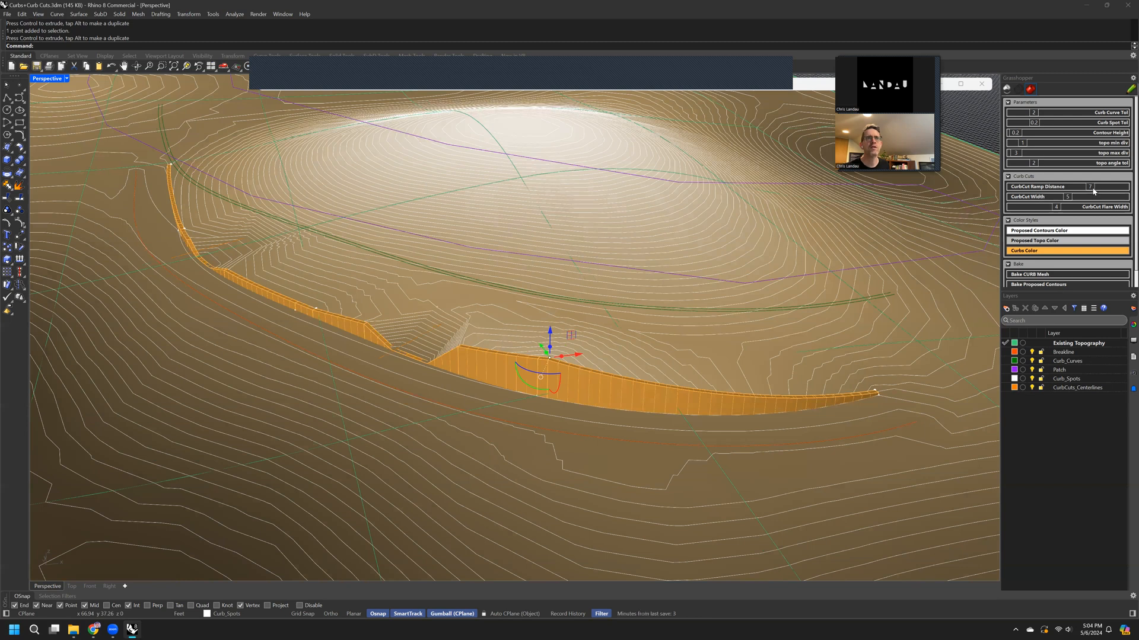
{"action": "left_click_drag", "start_coordinate": [1092, 188], "coordinate": [1027, 210]}
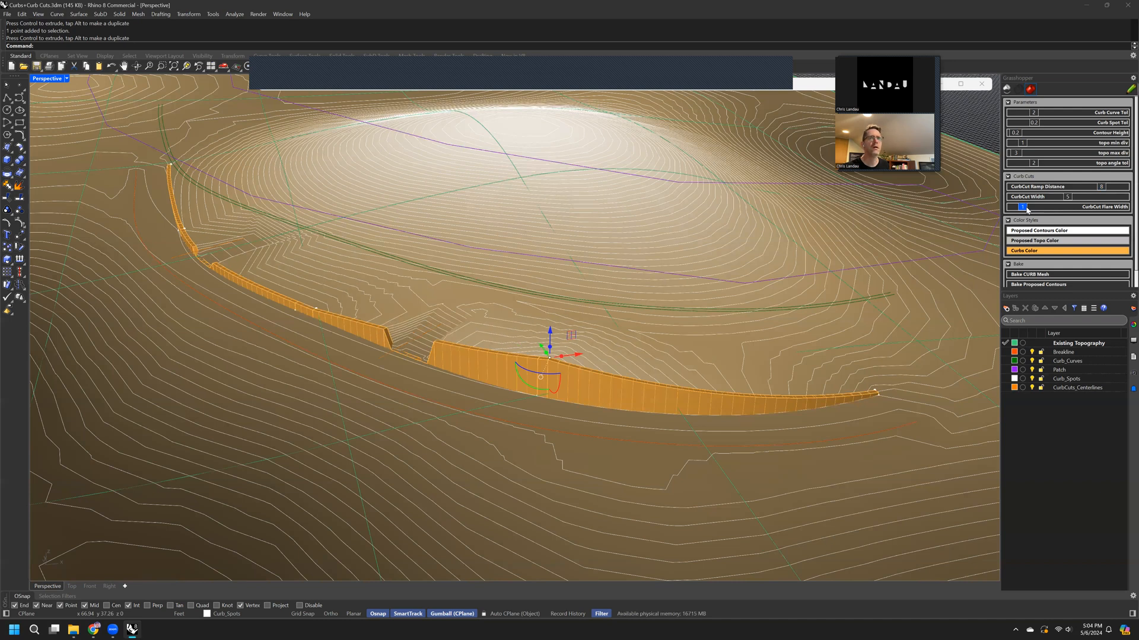
{"action": "mouse_move", "coordinate": [506, 318]}
{"action": "right_mouse_down"}
{"action": "mouse_move", "coordinate": [545, 324]}
{"action": "mouse_move", "coordinate": [521, 332]}
{"action": "right_mouse_up"}
{"action": "right_click_drag", "start_coordinate": [650, 383], "coordinate": [618, 380]}
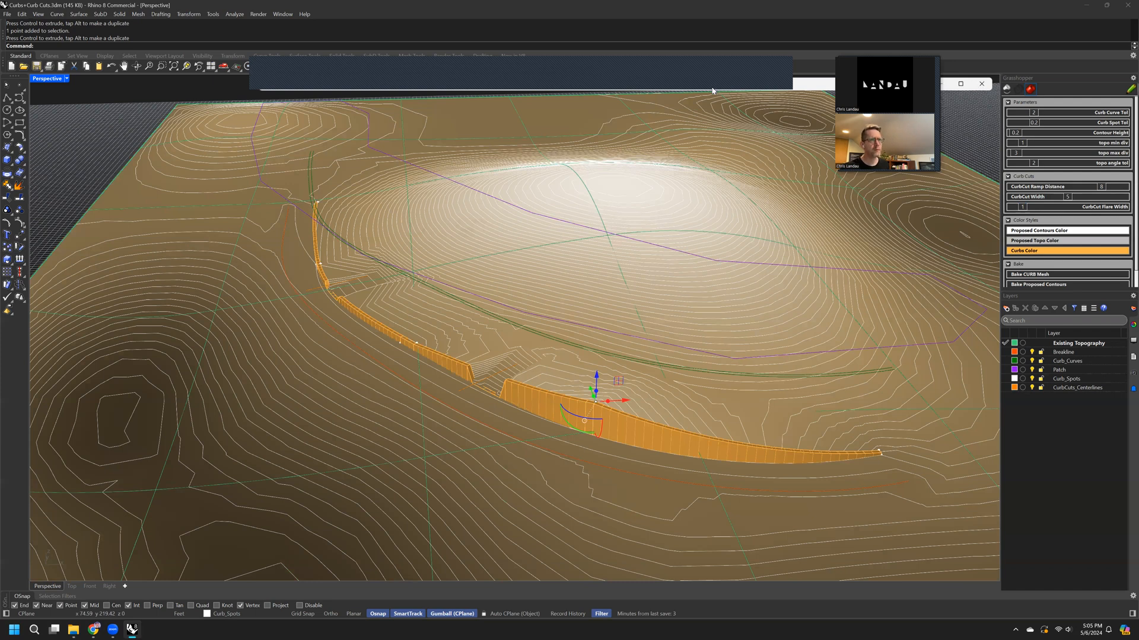
Step: Bring up the Grasshopper definition and examine the geometry pipelines that feed the Create Curbs component
{"action": "left_click_drag", "start_coordinate": [712, 90], "coordinate": [699, 133]}
{"action": "right_click_drag", "start_coordinate": [513, 362], "coordinate": [641, 372]}
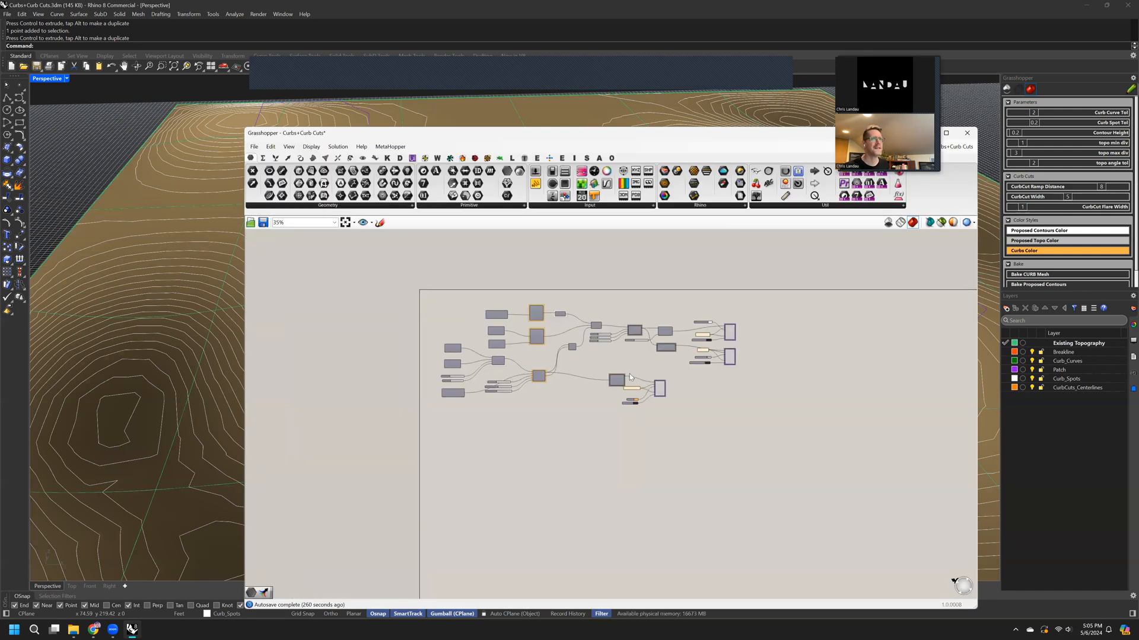
{"action": "scroll", "coordinate": [578, 394], "scroll_direction": "up", "scroll_amount": 5}
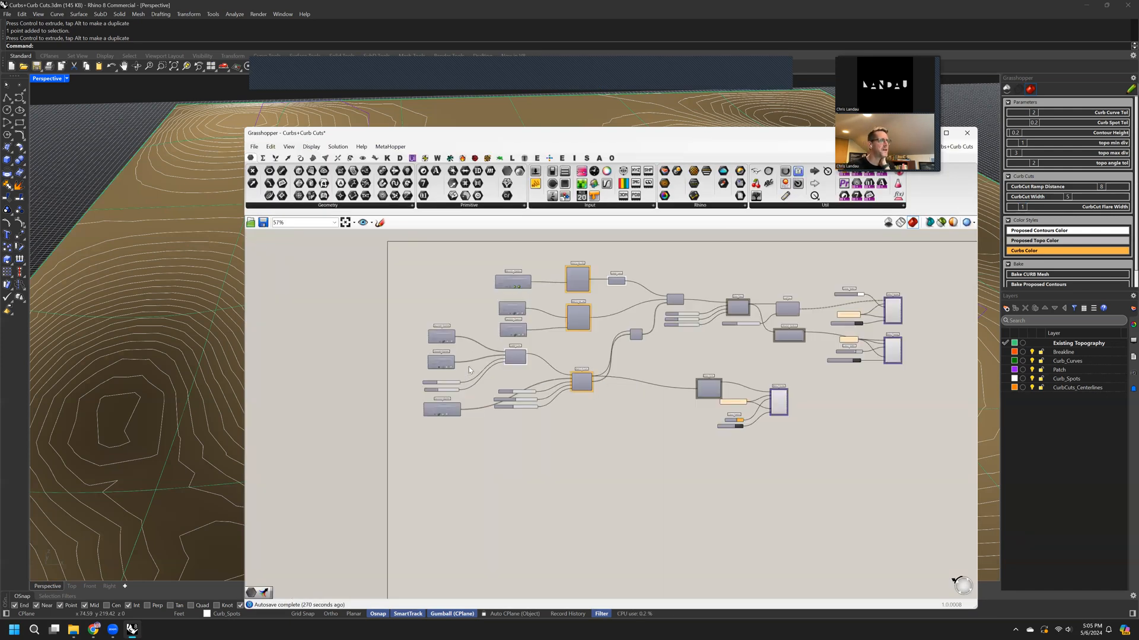
{"action": "scroll", "coordinate": [356, 386], "scroll_direction": "up", "scroll_amount": 3}
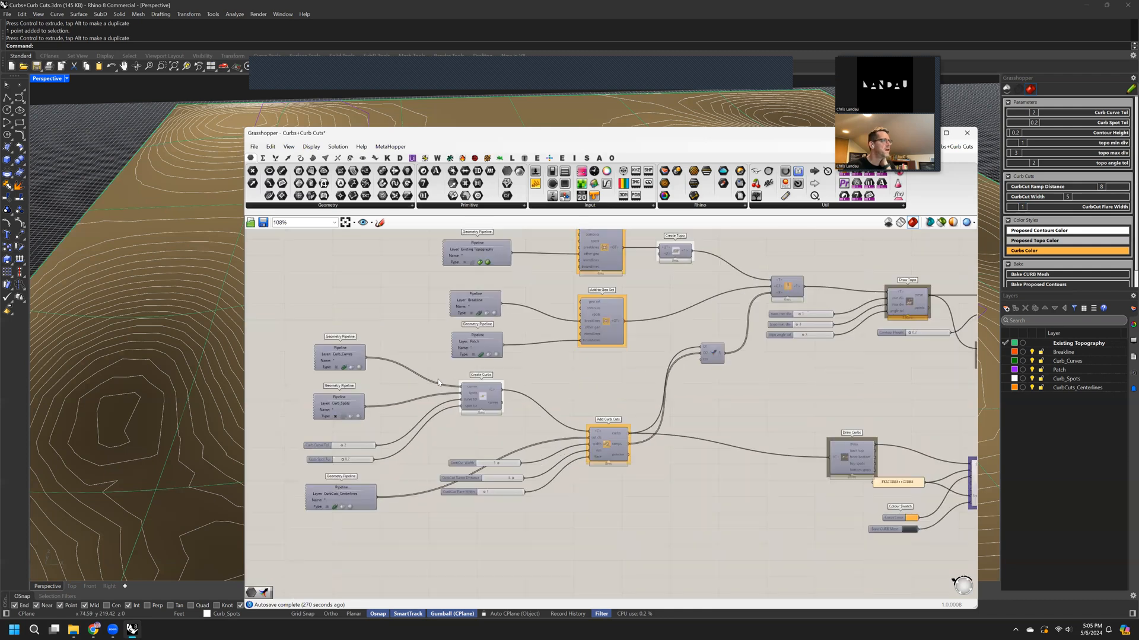
{"action": "scroll", "coordinate": [344, 357], "scroll_direction": "up", "scroll_amount": 1}
Step: Pick out the Curb_Curves and Curb_Spots geometry pipelines that feed Create Curbs
{"action": "left_click", "coordinate": [357, 349]}
{"action": "left_click_drag", "start_coordinate": [357, 349], "coordinate": [355, 351]}
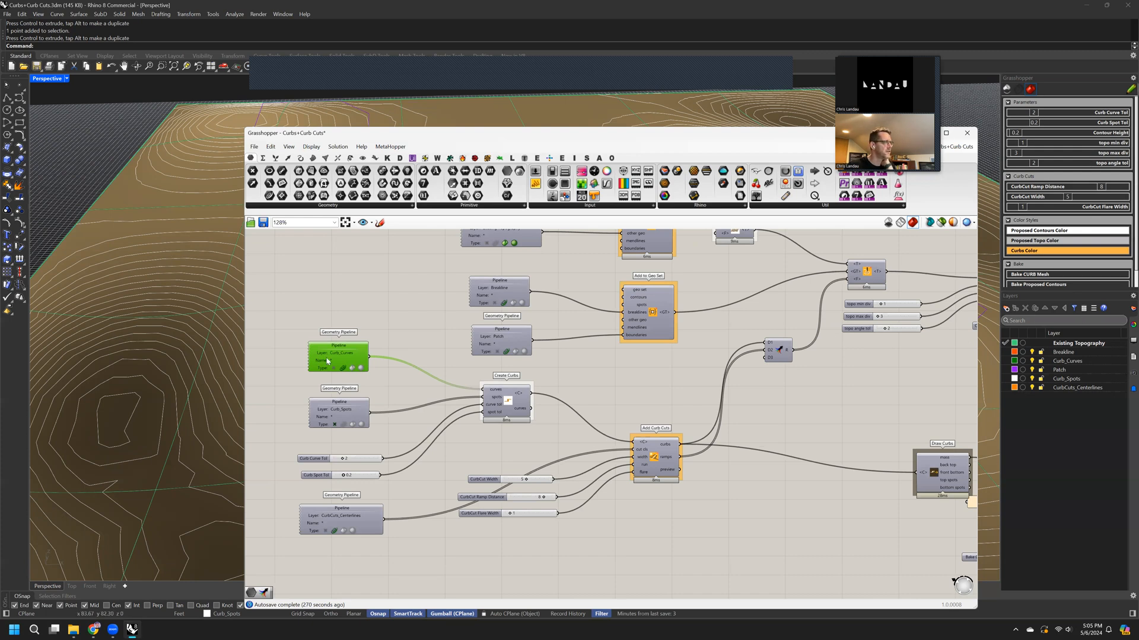
{"action": "scroll", "coordinate": [321, 361], "scroll_direction": "up", "scroll_amount": 2}
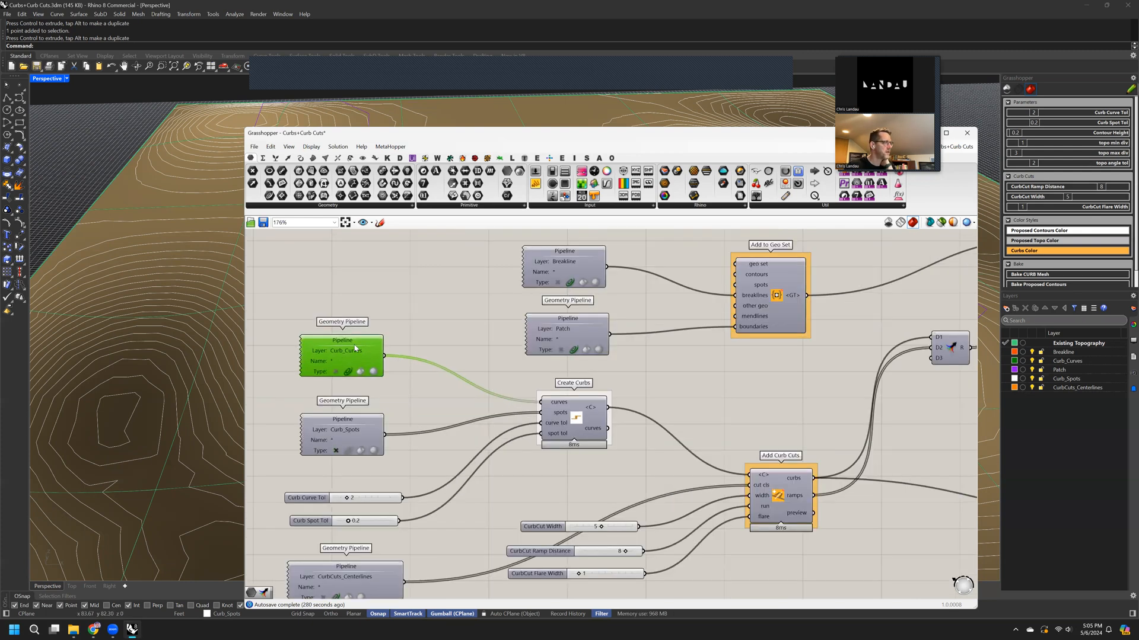
{"action": "left_click_drag", "start_coordinate": [345, 358], "coordinate": [341, 360]}
{"action": "left_click_drag", "start_coordinate": [348, 437], "coordinate": [363, 438]}
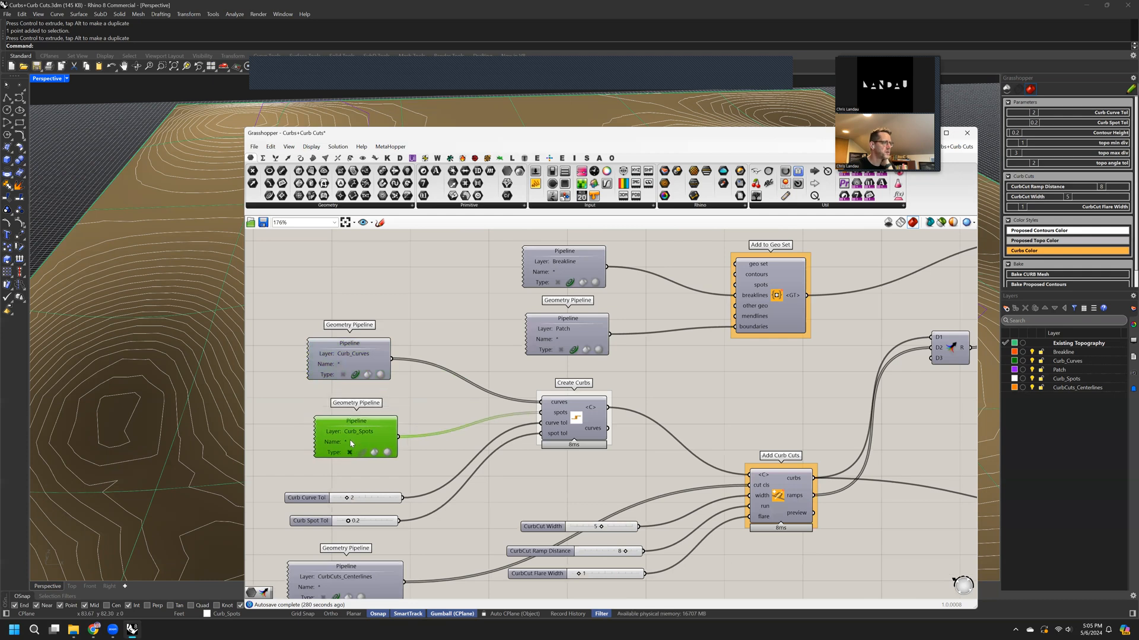
Step: Pick out the Curb Curve Tol and Curb Spot Tol sliders and inspect the Create Curbs component they feed
{"action": "right_click_drag", "start_coordinate": [406, 439], "coordinate": [419, 432]}
{"action": "left_click_drag", "start_coordinate": [422, 474], "coordinate": [400, 490]}
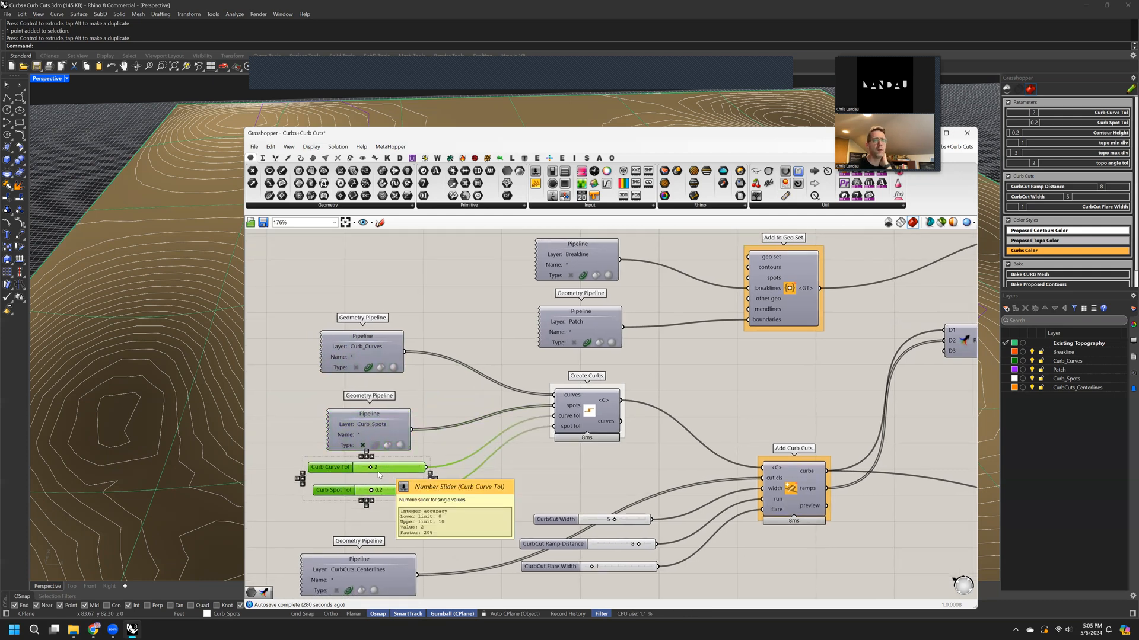
{"action": "left_click", "coordinate": [333, 469]}
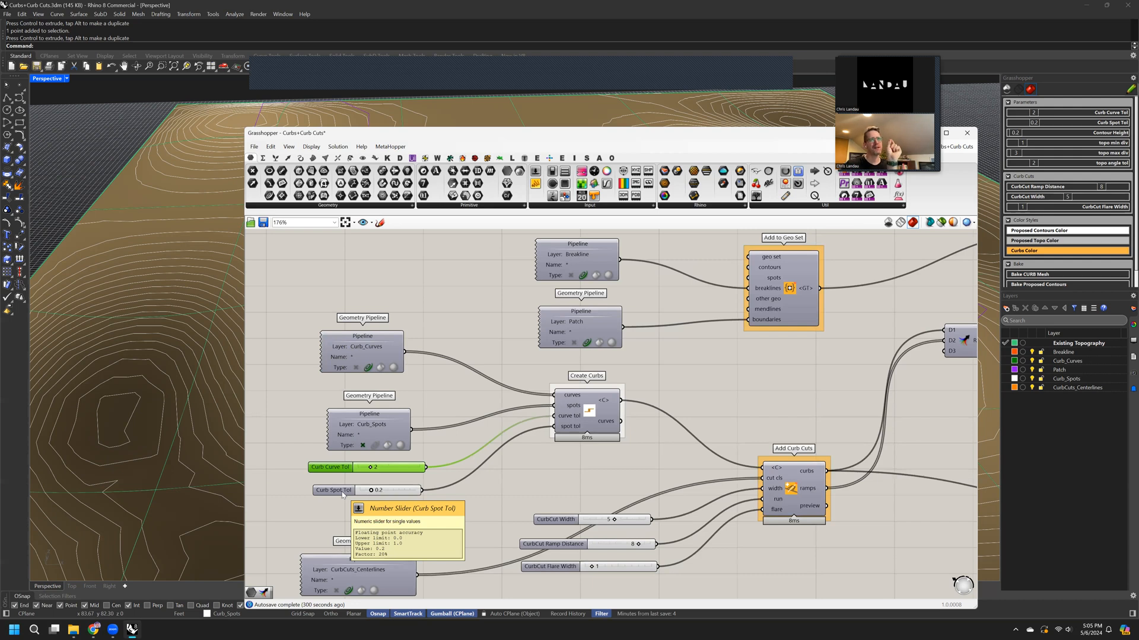
{"action": "right_click_drag", "start_coordinate": [493, 421], "coordinate": [441, 444]}
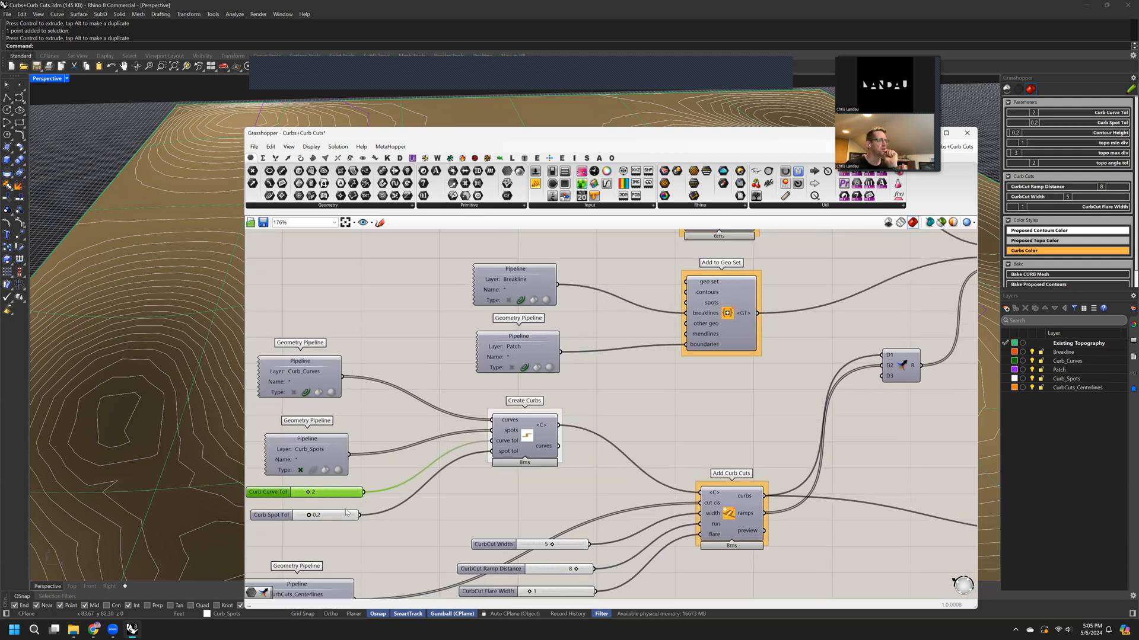
{"action": "right_click_drag", "start_coordinate": [521, 416], "coordinate": [499, 448]}
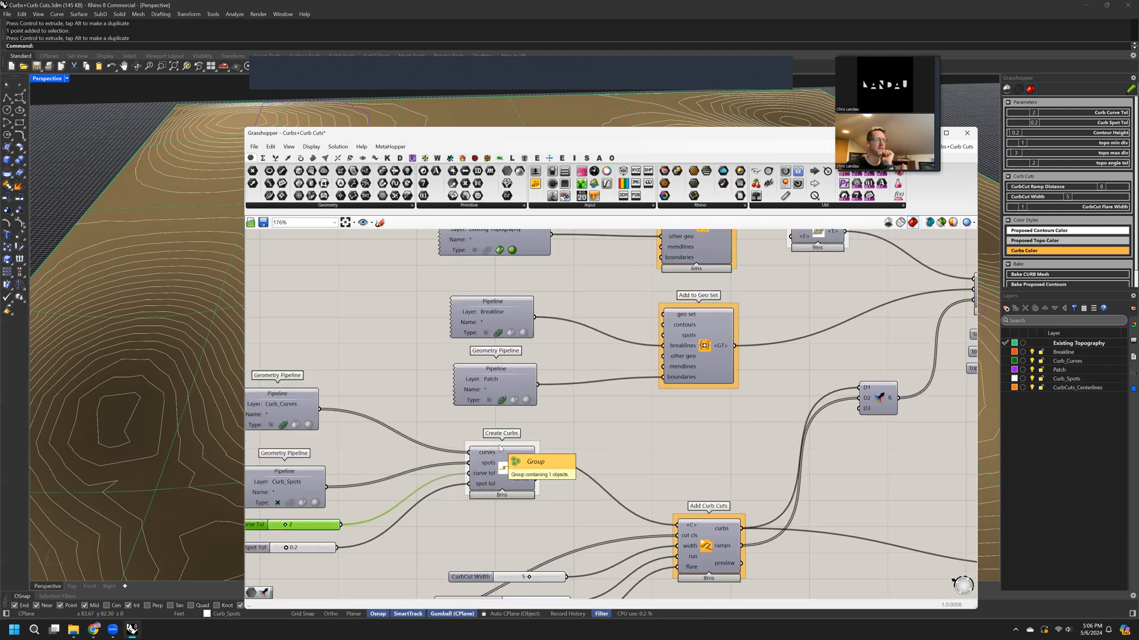
{"action": "right_click_drag", "start_coordinate": [530, 411], "coordinate": [628, 258]}
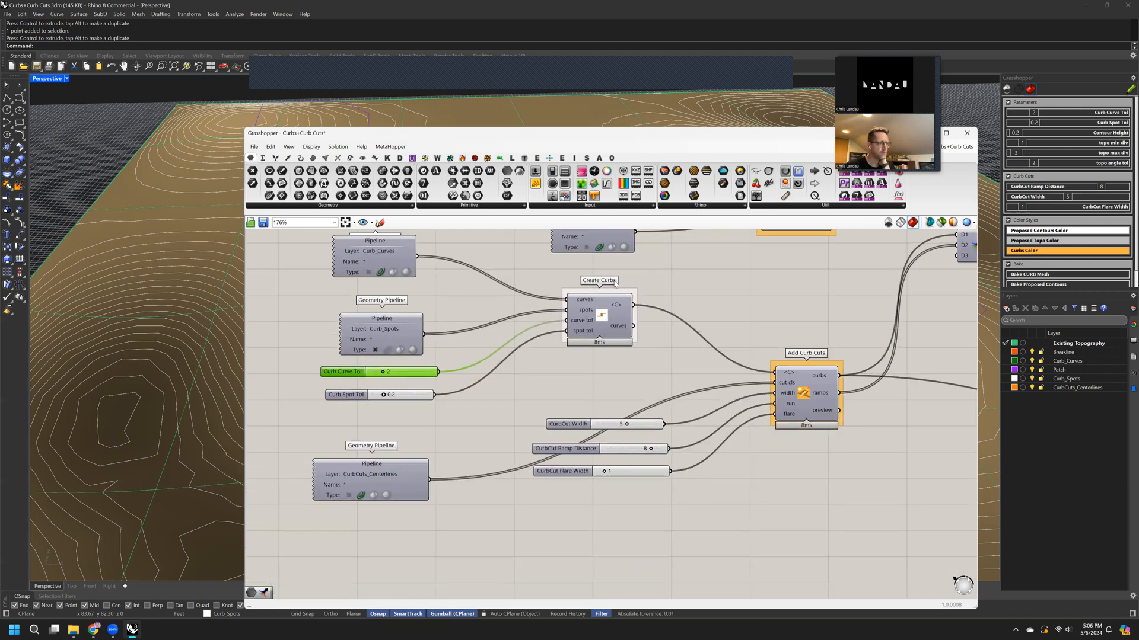
Step: Move the CurbCut Width, Ramp Distance and Flare Width sliders lower on the canvas, and pick out the CurbCuts_Centerlines pipeline
{"action": "left_click_drag", "start_coordinate": [708, 407], "coordinate": [579, 547]}
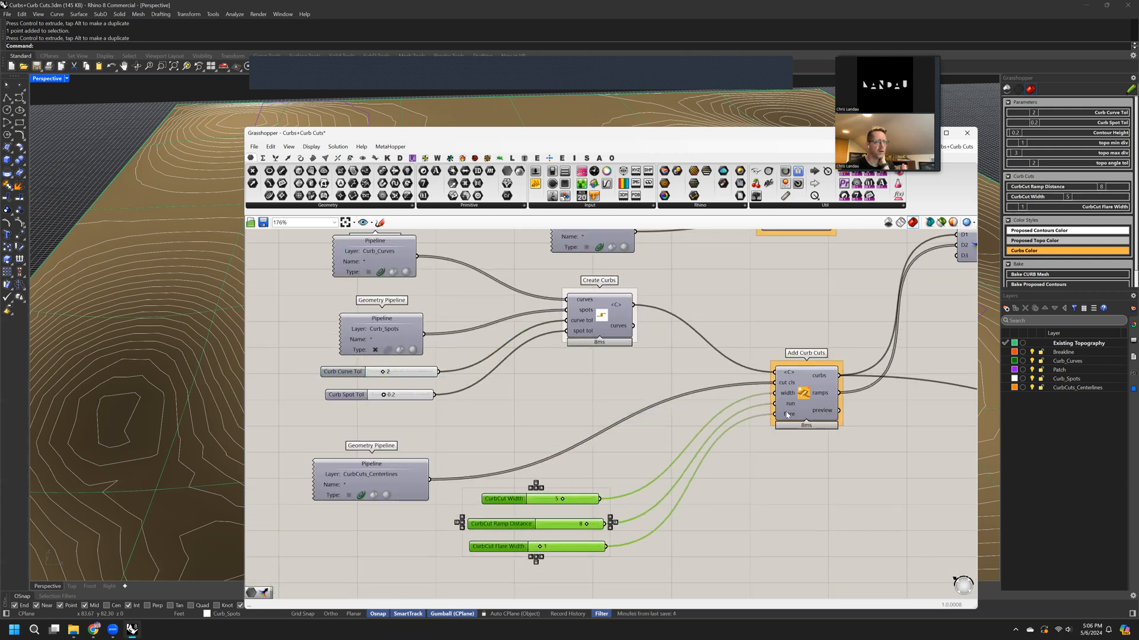
{"action": "left_click_drag", "start_coordinate": [787, 414], "coordinate": [764, 425]}
{"action": "left_click_drag", "start_coordinate": [368, 484], "coordinate": [400, 461]}
{"action": "scroll", "coordinate": [458, 461], "scroll_direction": "up", "scroll_amount": 1}
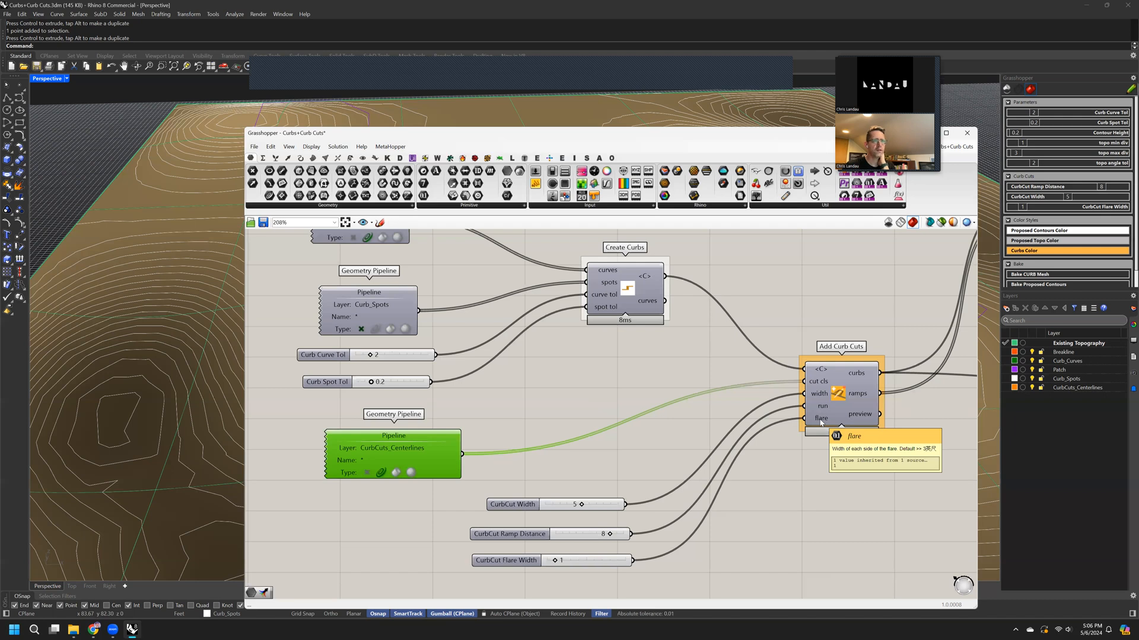
Step: Trace the curbs and ramps outputs of Add Curb Cuts to the merge component they feed
{"action": "right_click_drag", "start_coordinate": [874, 384], "coordinate": [664, 405]}
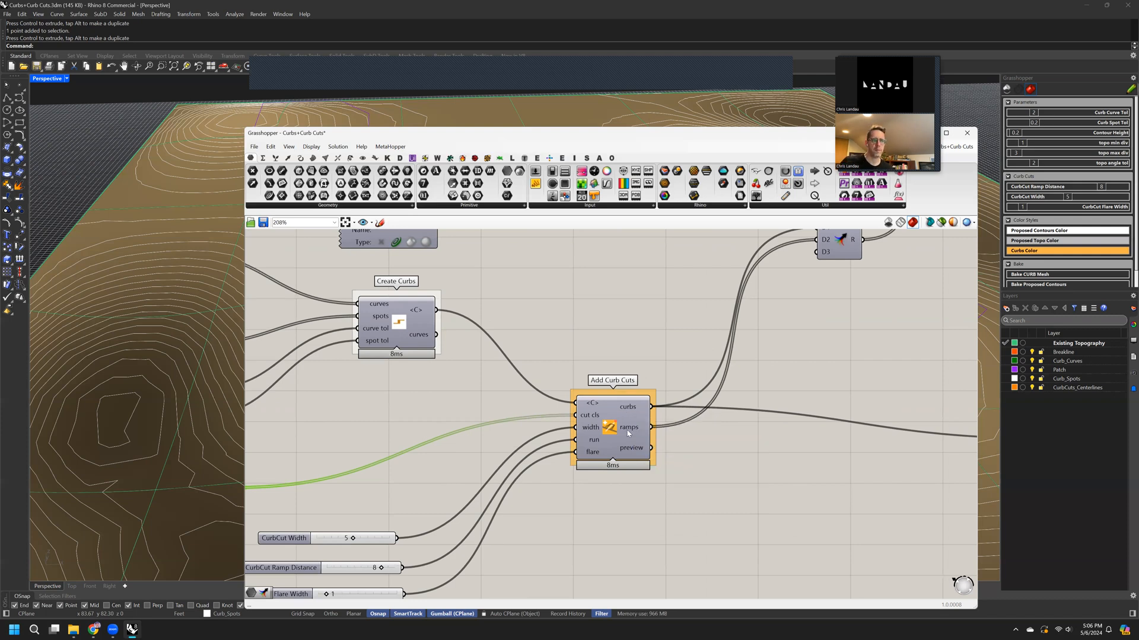
{"action": "right_click_drag", "start_coordinate": [629, 428], "coordinate": [633, 426]}
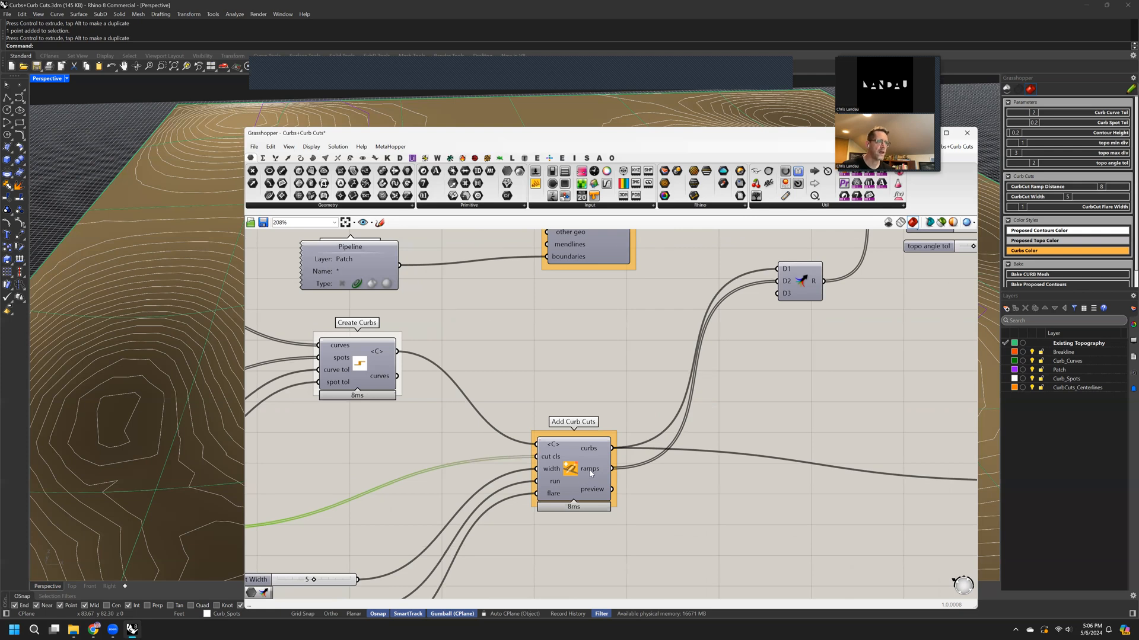
{"action": "right_click_drag", "start_coordinate": [769, 307], "coordinate": [609, 446]}
{"action": "left_click_drag", "start_coordinate": [639, 425], "coordinate": [642, 423]}
{"action": "left_click_drag", "start_coordinate": [796, 298], "coordinate": [790, 301]}
Step: Pick out the Existing Topography pipeline and select the matching terrain surface in the Rhino viewport
{"action": "right_click_drag", "start_coordinate": [512, 328], "coordinate": [674, 411]}
{"action": "left_click_drag", "start_coordinate": [359, 312], "coordinate": [362, 314]}
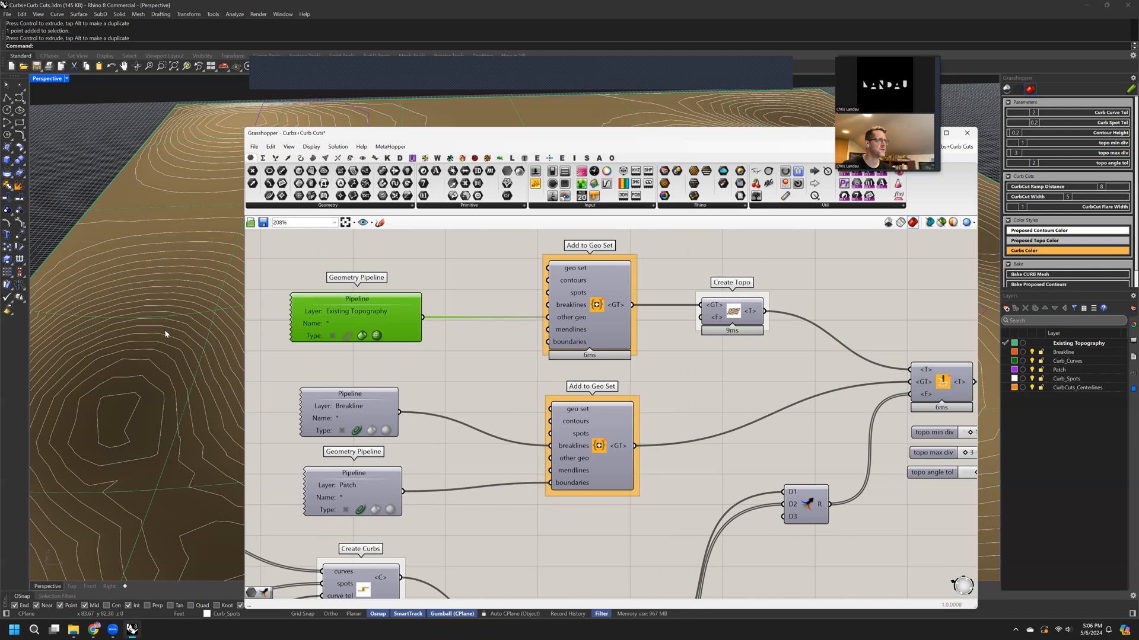
{"action": "left_click", "coordinate": [136, 330]}
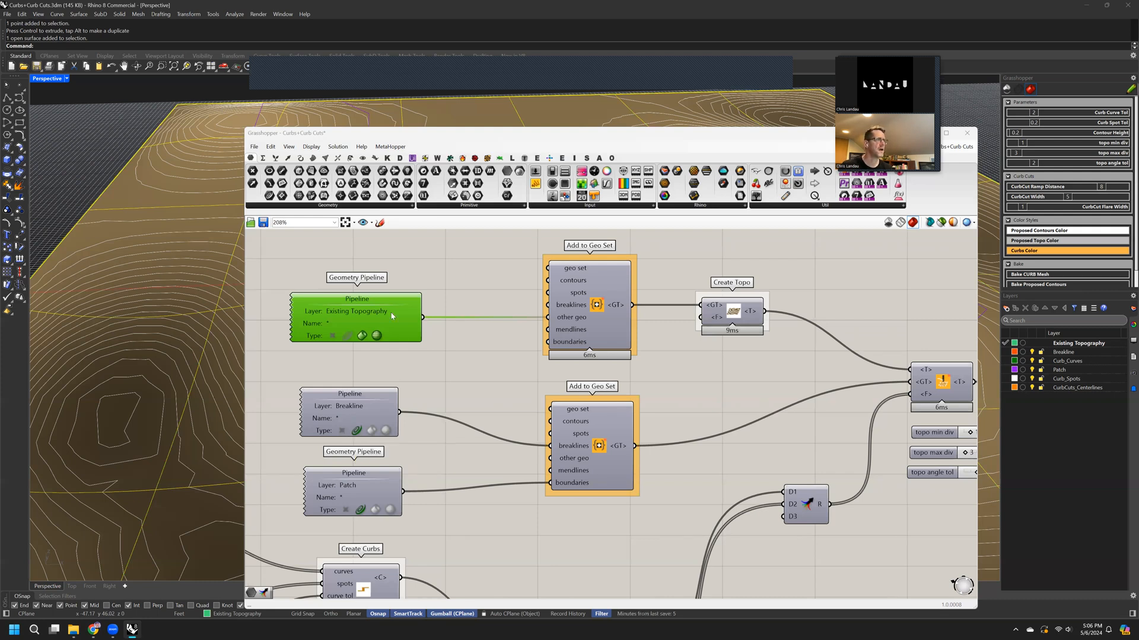
{"action": "left_click_drag", "start_coordinate": [395, 315], "coordinate": [396, 329]}
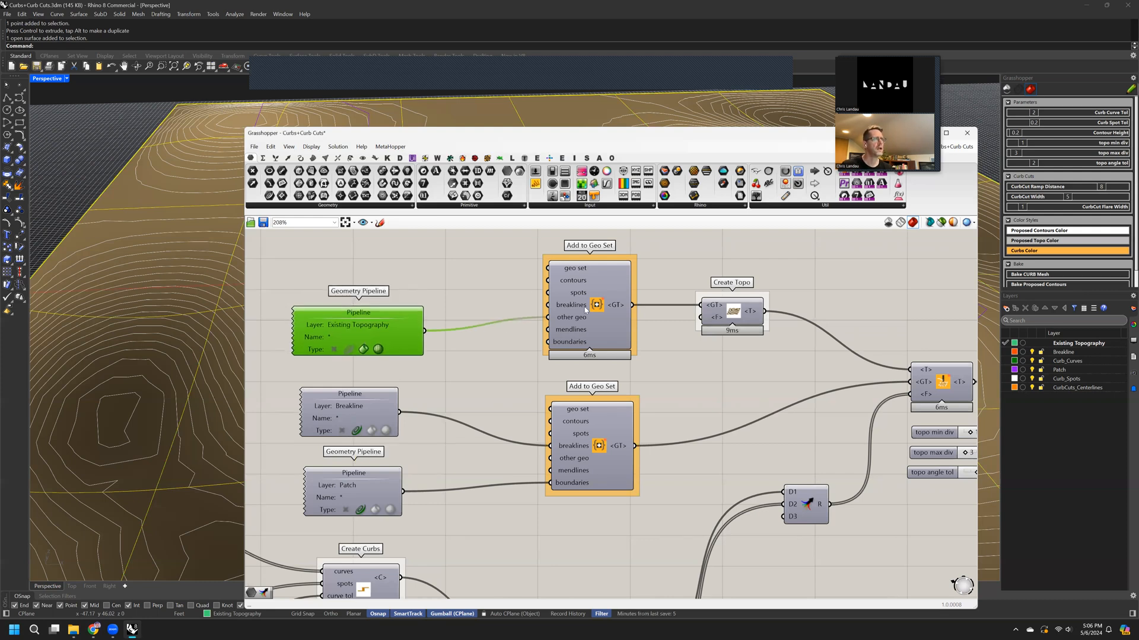
Step: Pick out the Breakline pipeline and the Add to Geo Set component that takes the breakline and patch
{"action": "right_click_drag", "start_coordinate": [585, 452], "coordinate": [592, 433]}
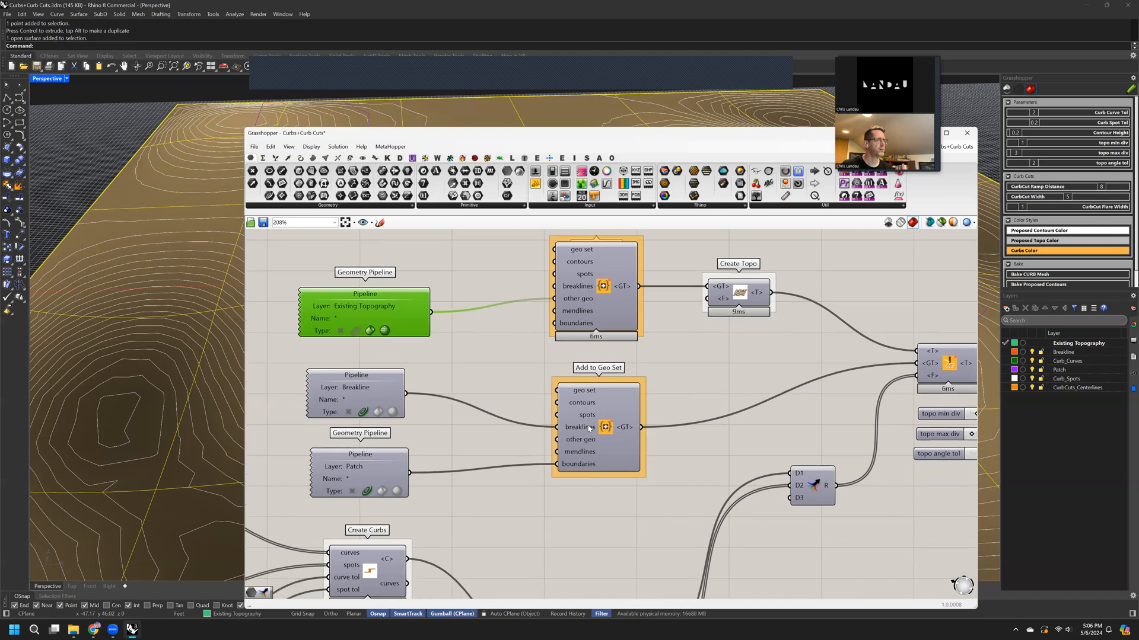
{"action": "left_click_drag", "start_coordinate": [336, 398], "coordinate": [338, 399]}
{"action": "left_click", "coordinate": [605, 431]}
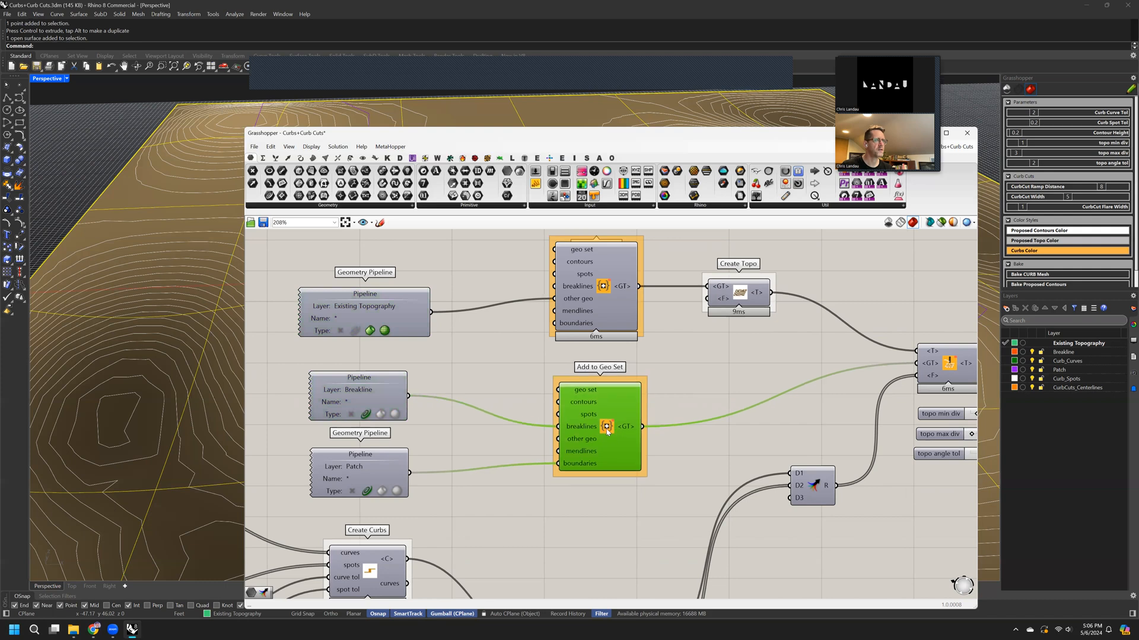
Step: Follow the existing topography's Add to Geo Set through Create Topo to the component that combines topography, geo set and curbs
{"action": "right_click_drag", "start_coordinate": [806, 363], "coordinate": [742, 364]}
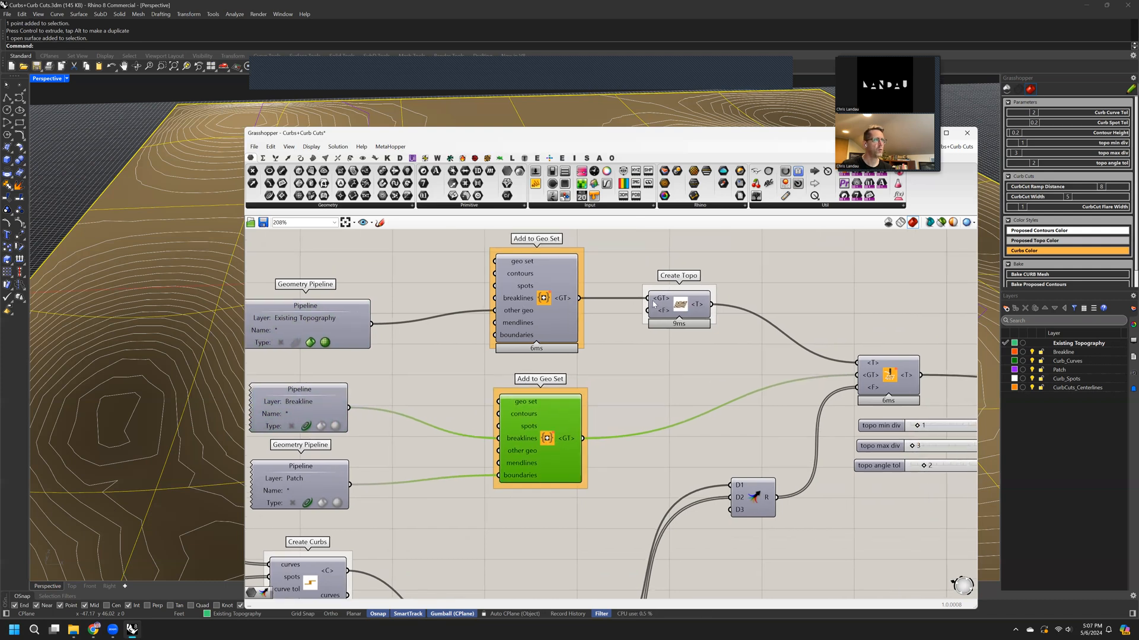
{"action": "left_click_drag", "start_coordinate": [543, 312], "coordinate": [542, 321]}
{"action": "left_click_drag", "start_coordinate": [680, 305], "coordinate": [666, 313]}
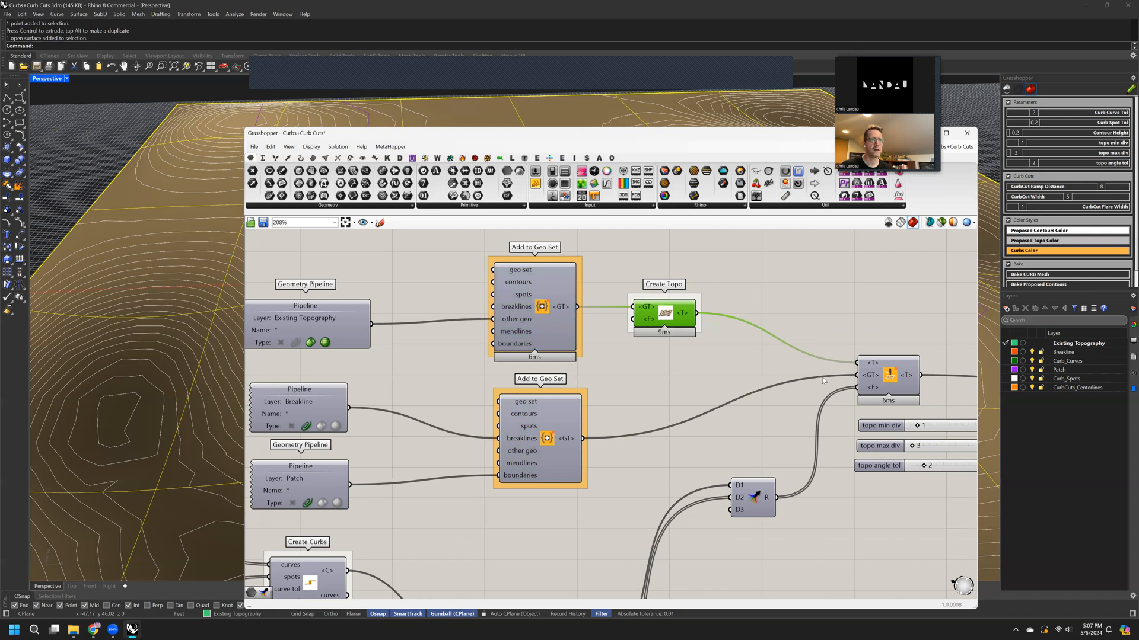
{"action": "left_click_drag", "start_coordinate": [889, 367], "coordinate": [885, 364]}
Step: Pick out the proposed-grading Add to Geo Set component and the Patch pipeline feeding its boundaries input
{"action": "left_click_drag", "start_coordinate": [547, 439], "coordinate": [545, 439]}
{"action": "right_click_drag", "start_coordinate": [298, 489], "coordinate": [379, 475]}
{"action": "left_click_drag", "start_coordinate": [379, 475], "coordinate": [382, 477]}
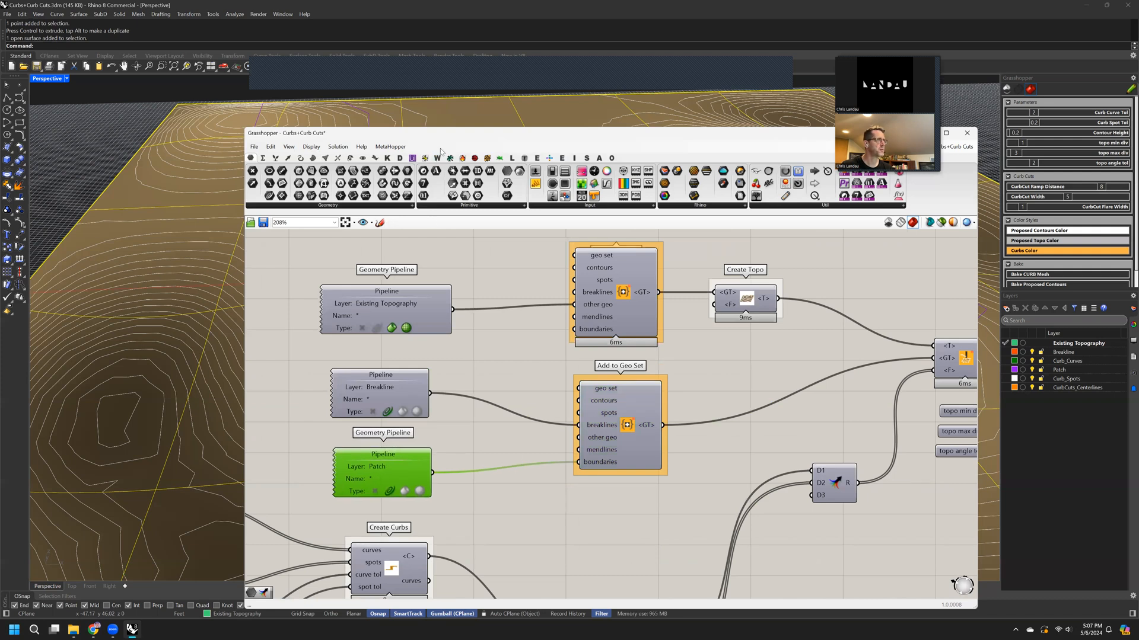
Step: Select the patch boundary curve in the viewport and collapse the Grasshopper window to uncover the terrain
{"action": "left_click_drag", "start_coordinate": [442, 132], "coordinate": [417, 280]}
{"action": "left_click", "coordinate": [479, 192]}
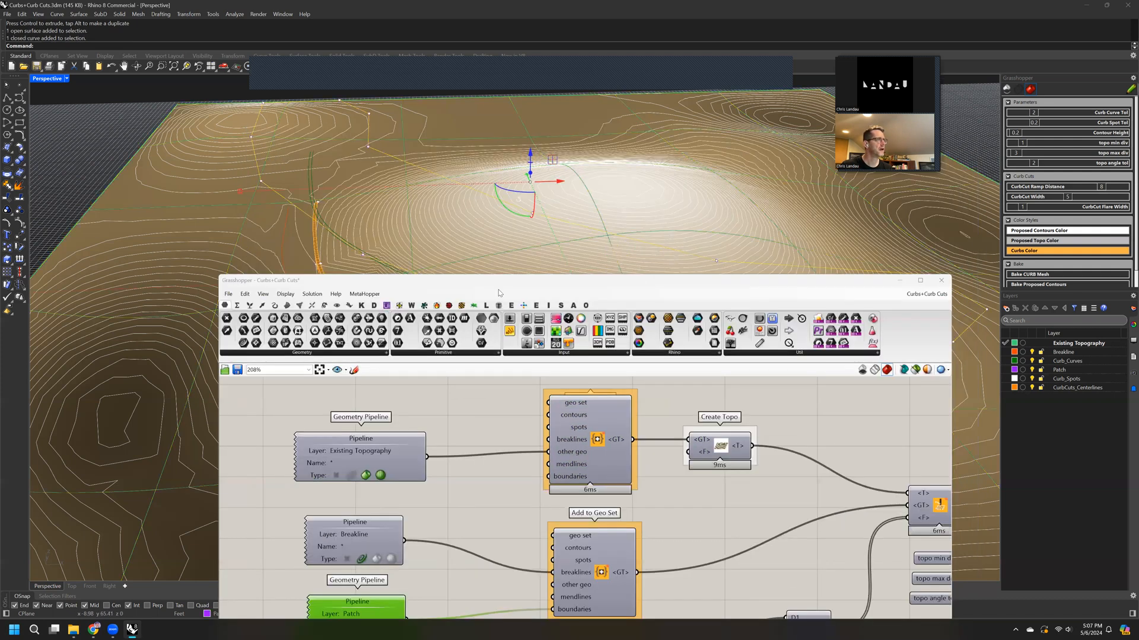
{"action": "double_click", "coordinate": [555, 279]}
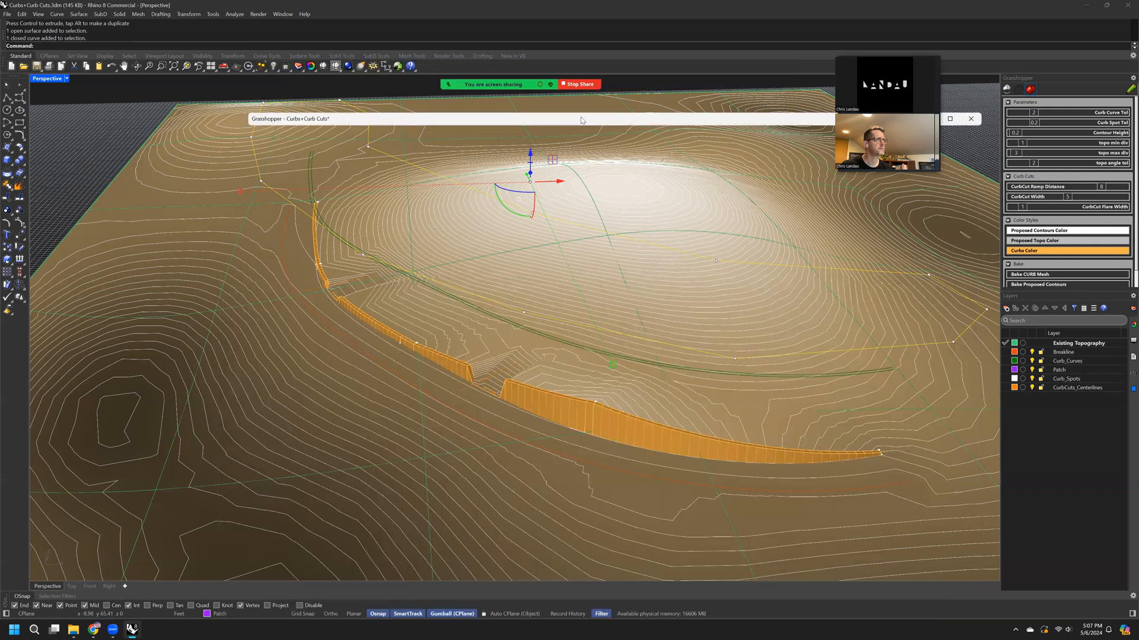
Step: Try lowering the breakline in front of the curb far below the terrain, and undo the move
{"action": "left_click", "coordinate": [406, 384]}
{"action": "right_click_drag", "start_coordinate": [292, 308], "coordinate": [605, 326]}
{"action": "left_click_drag", "start_coordinate": [605, 341], "coordinate": [605, 385]}
{"action": "right_click_drag", "start_coordinate": [604, 386], "coordinate": [593, 416]}
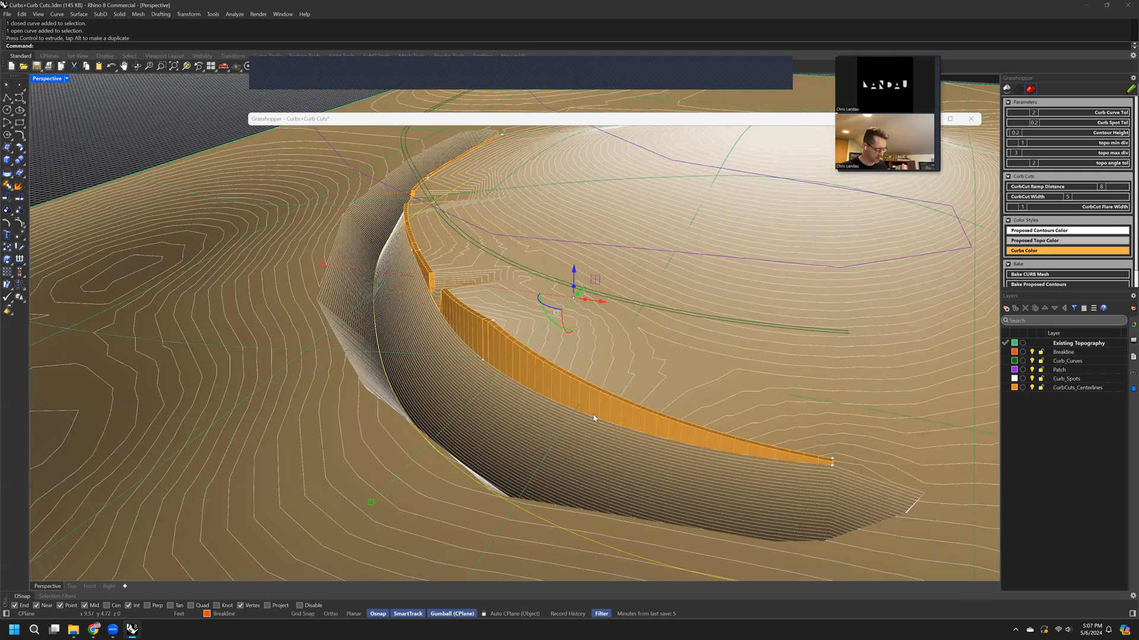
{"action": "key", "text": "ctrl+z"}
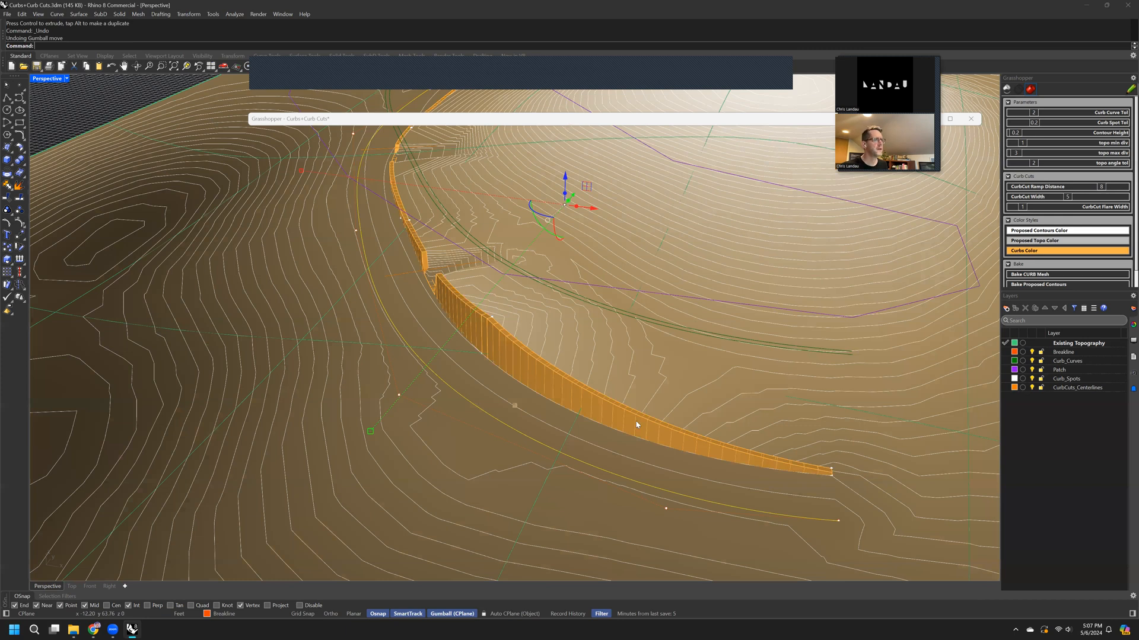
Step: Reopen the Grasshopper canvas and follow the proposed-grading Add to Geo Set through Patch Topo Mod to the Draw Topo component
{"action": "double_click", "coordinate": [567, 119]}
{"action": "left_click_drag", "start_coordinate": [609, 416], "coordinate": [609, 413]}
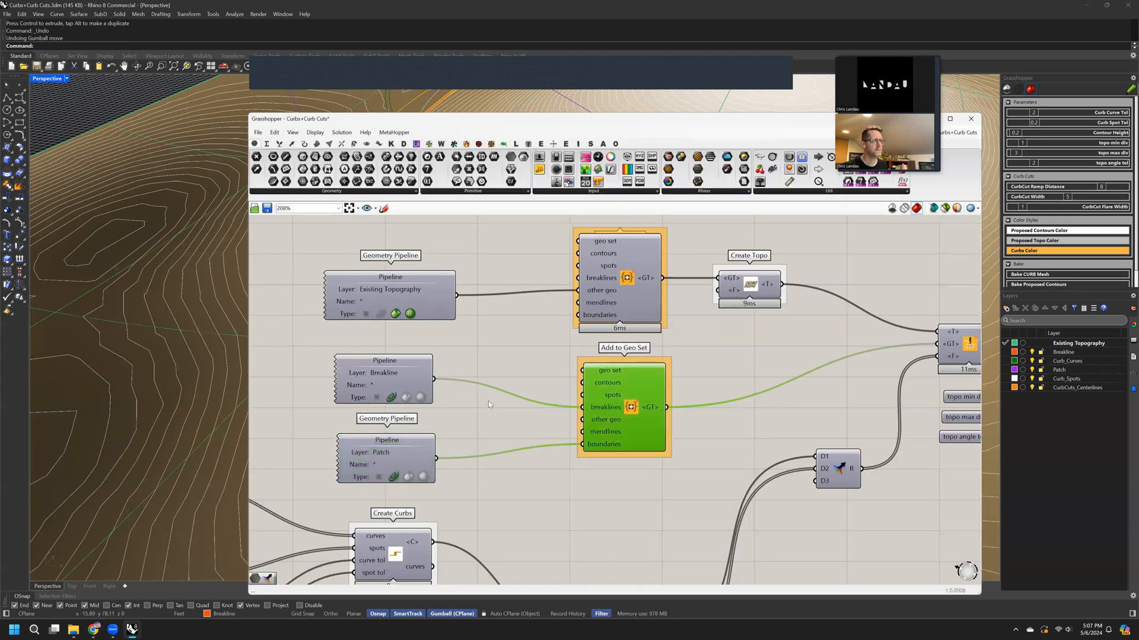
{"action": "right_click_drag", "start_coordinate": [785, 395], "coordinate": [678, 418]}
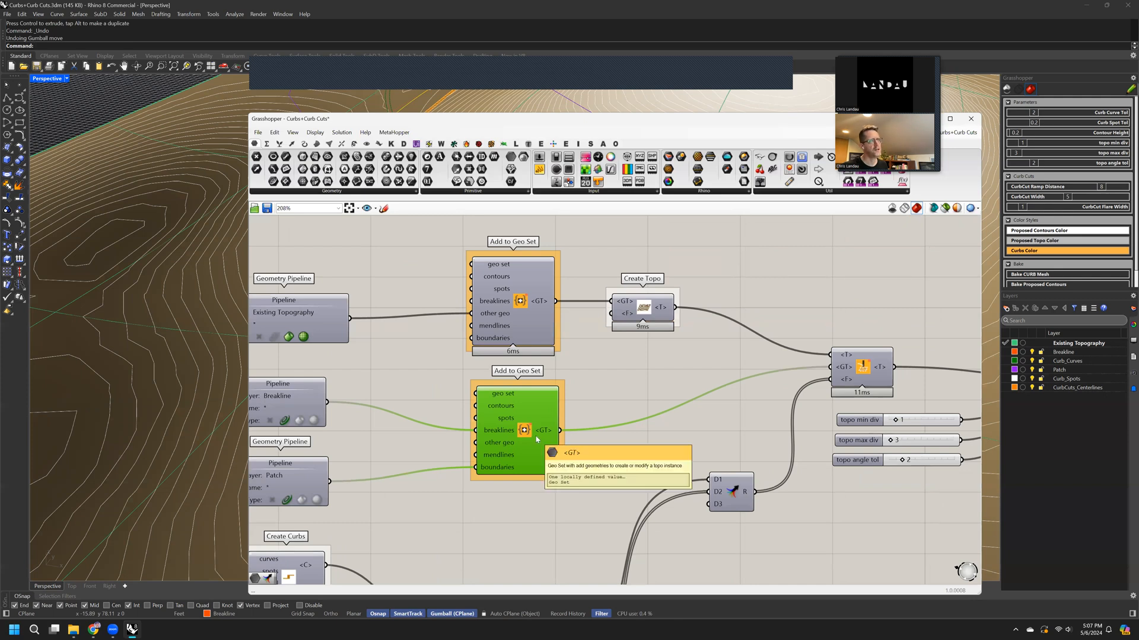
{"action": "right_click_drag", "start_coordinate": [823, 382], "coordinate": [675, 413]}
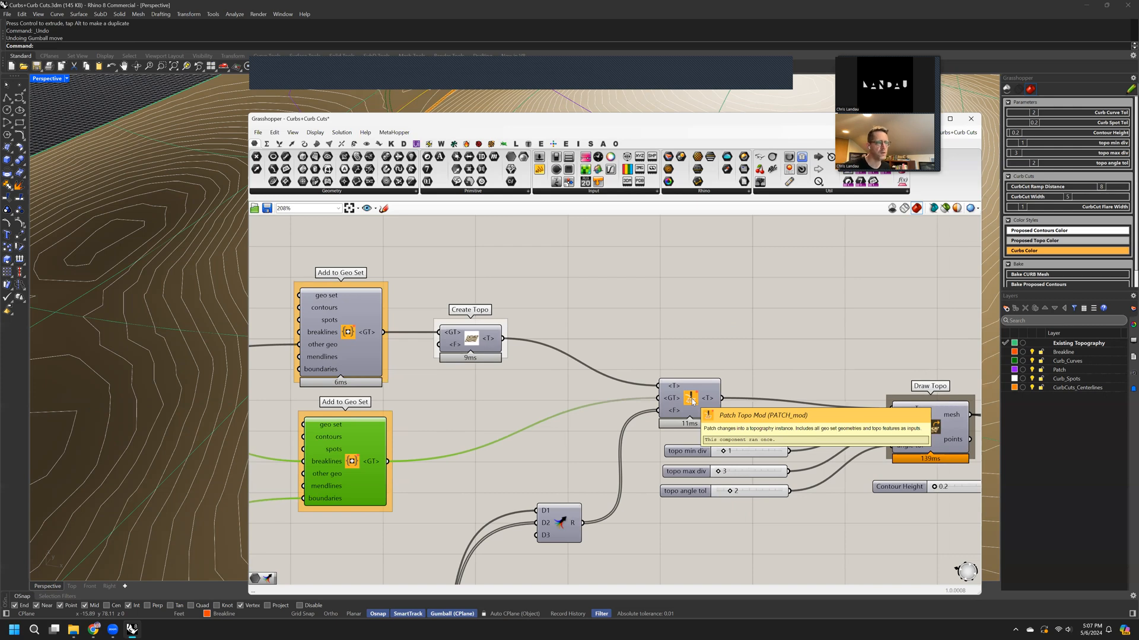
{"action": "mouse_move", "coordinate": [959, 358]}
{"action": "right_mouse_down"}
{"action": "mouse_move", "coordinate": [746, 356]}
{"action": "mouse_move", "coordinate": [744, 329]}
{"action": "right_mouse_up"}
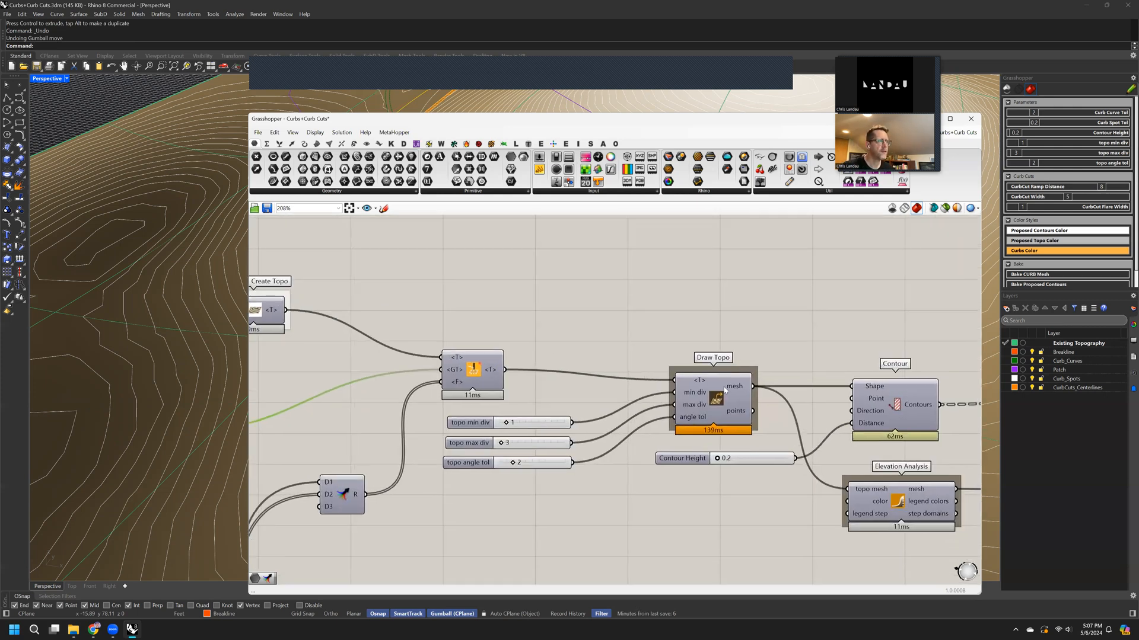
{"action": "left_click", "coordinate": [748, 371]}
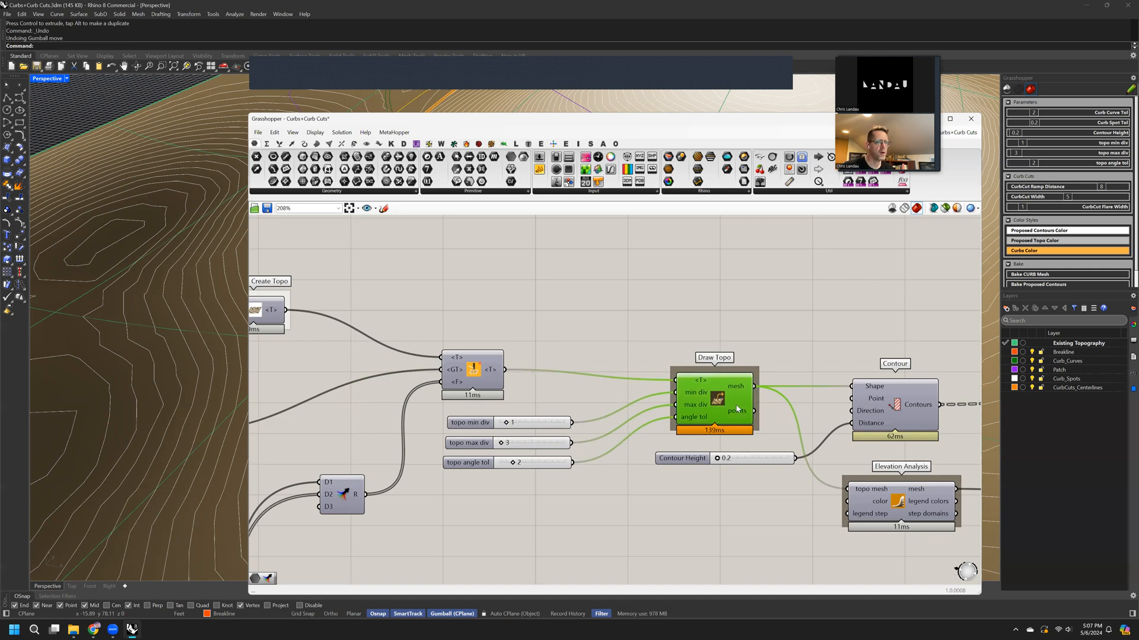
Step: Trace the Draw Topo mesh output past Elevation Analysis and pick out the Contour component
{"action": "right_click_drag", "start_coordinate": [918, 507], "coordinate": [712, 481]}
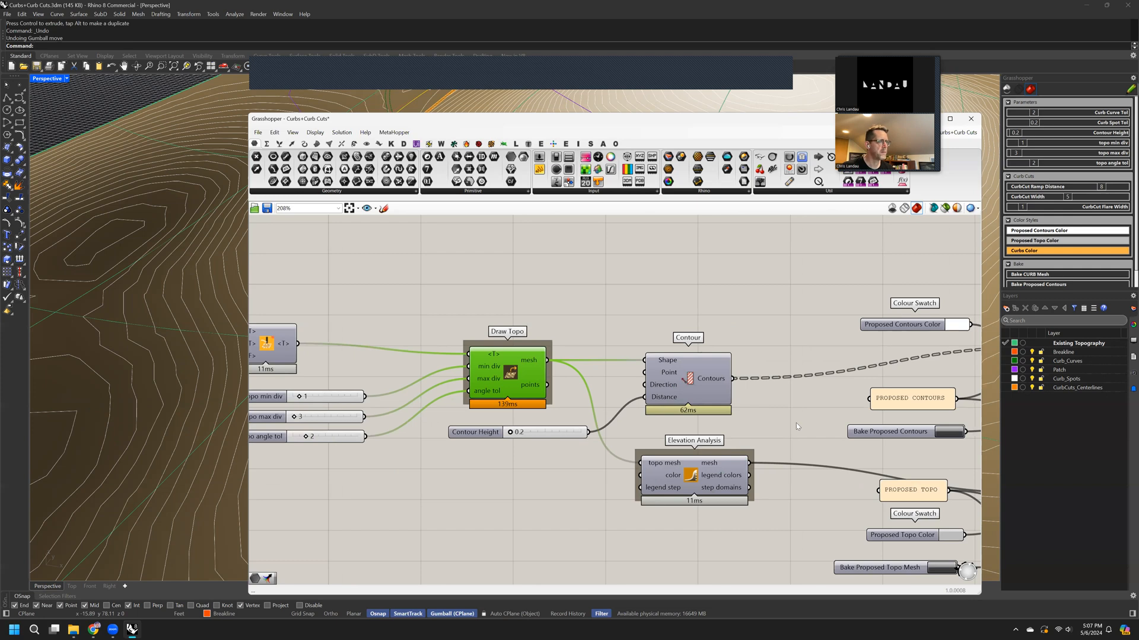
{"action": "right_click_drag", "start_coordinate": [698, 381], "coordinate": [478, 365]}
{"action": "left_click_drag", "start_coordinate": [478, 365], "coordinate": [487, 354]}
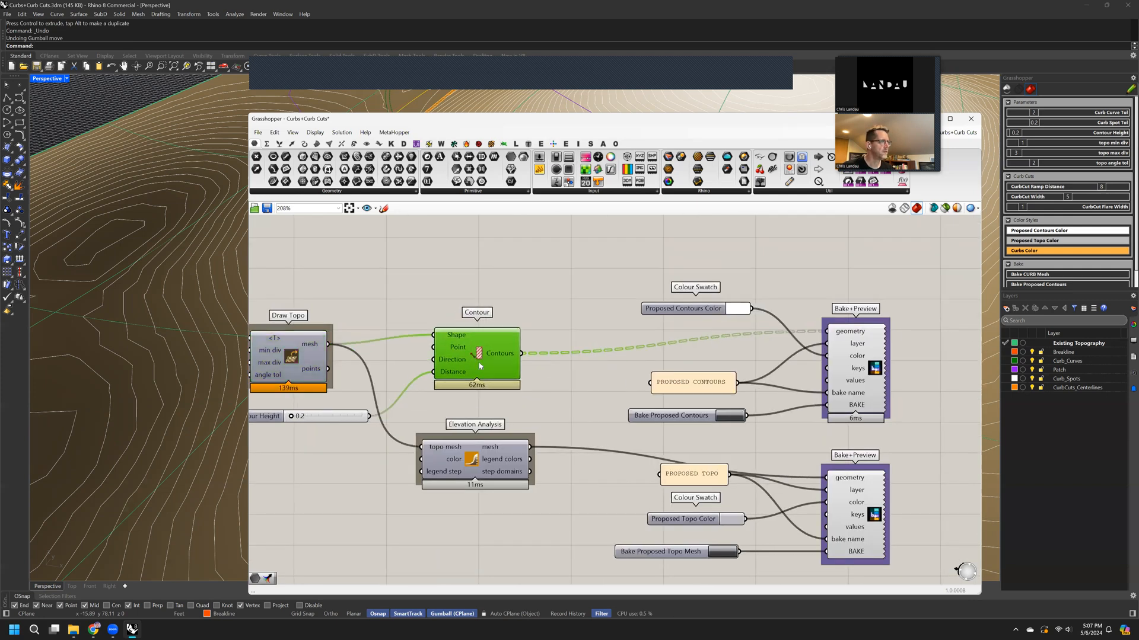
Step: Move the proposed contours' Bake+Preview component up together with its colour swatch, layer panel and bake button
{"action": "left_click_drag", "start_coordinate": [913, 267], "coordinate": [814, 394]}
{"action": "left_click_drag", "start_coordinate": [866, 350], "coordinate": [869, 316]}
{"action": "left_click", "coordinate": [783, 332]}
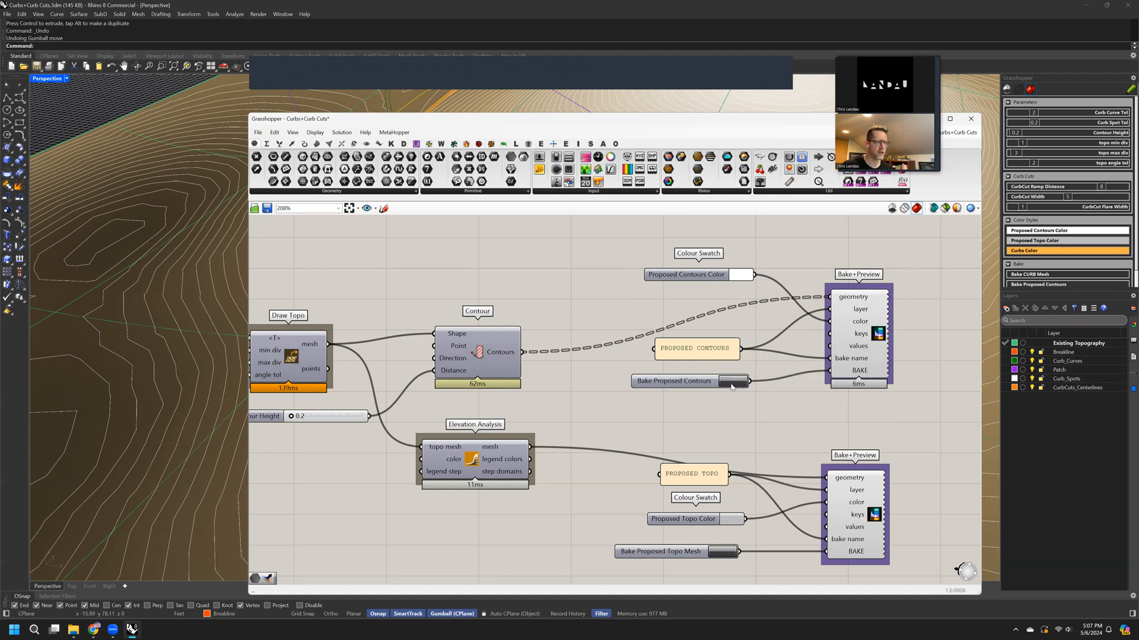
Step: Try baking the proposed contours to the PROPOSED CONTOURS layer, select a baked contour in the viewport, and undo the bakes
{"action": "left_click", "coordinate": [732, 381]}
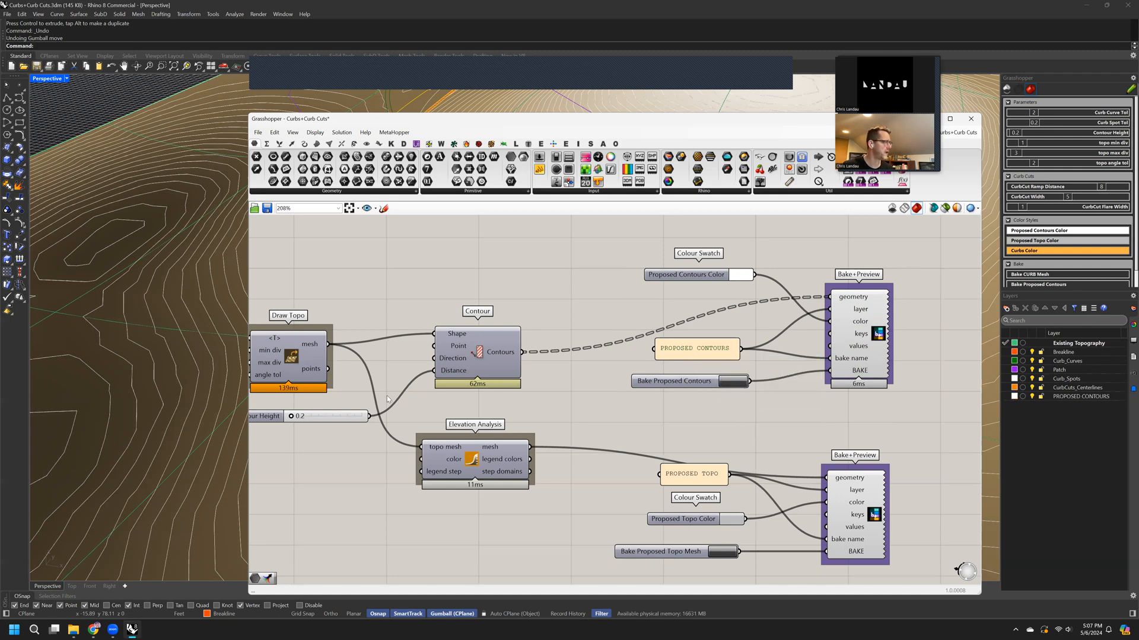
{"action": "left_click", "coordinate": [153, 363]}
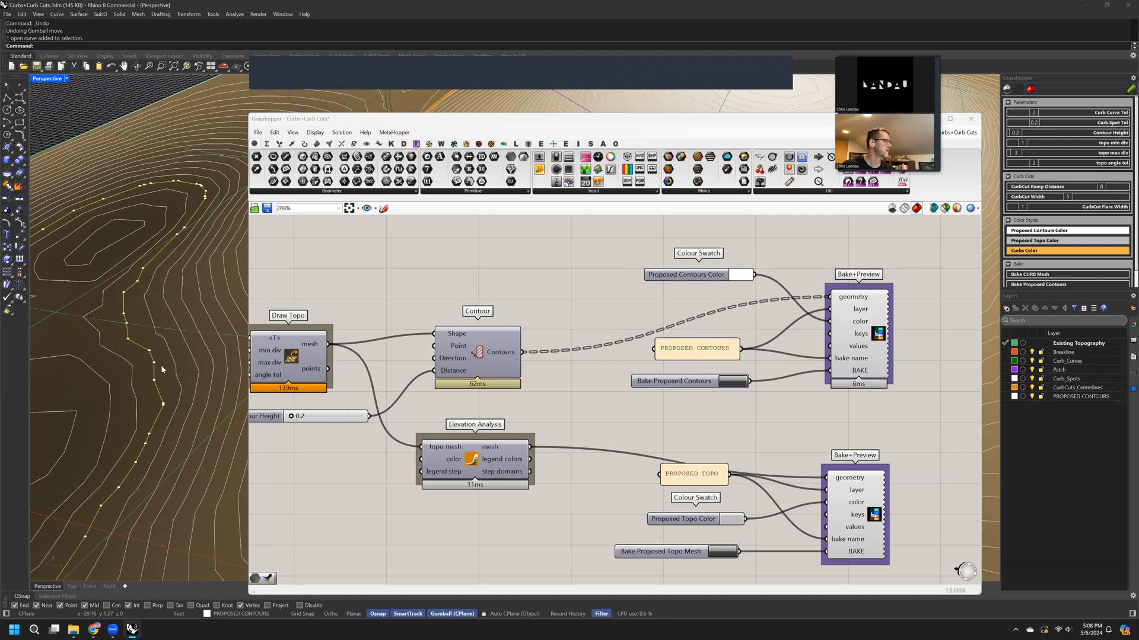
{"action": "left_click", "coordinate": [740, 386]}
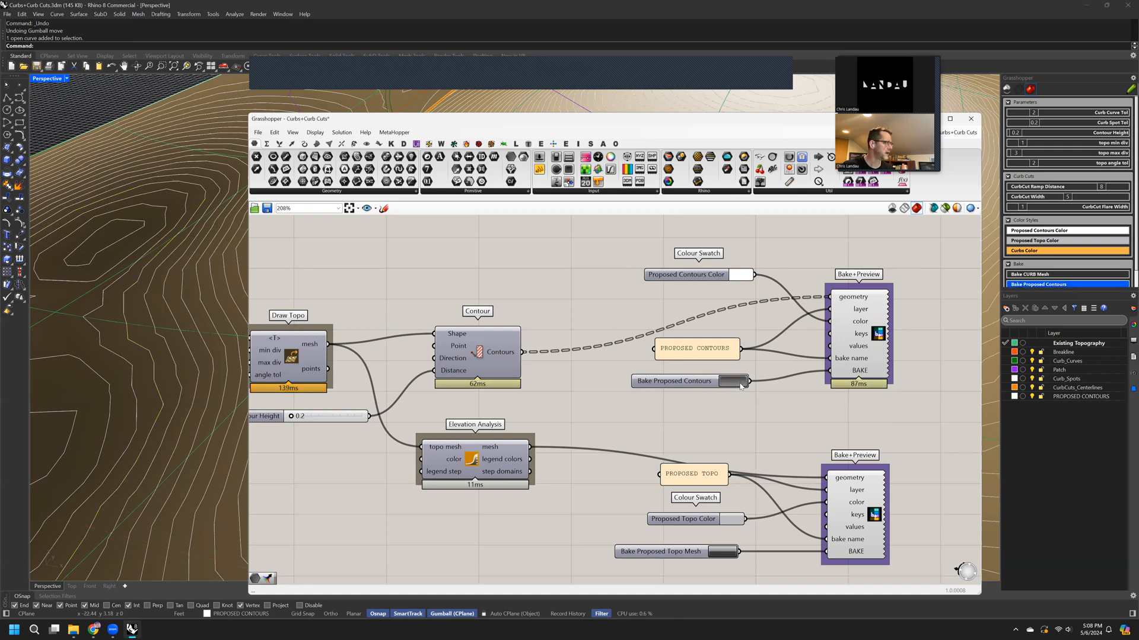
{"action": "left_click", "coordinate": [153, 372]}
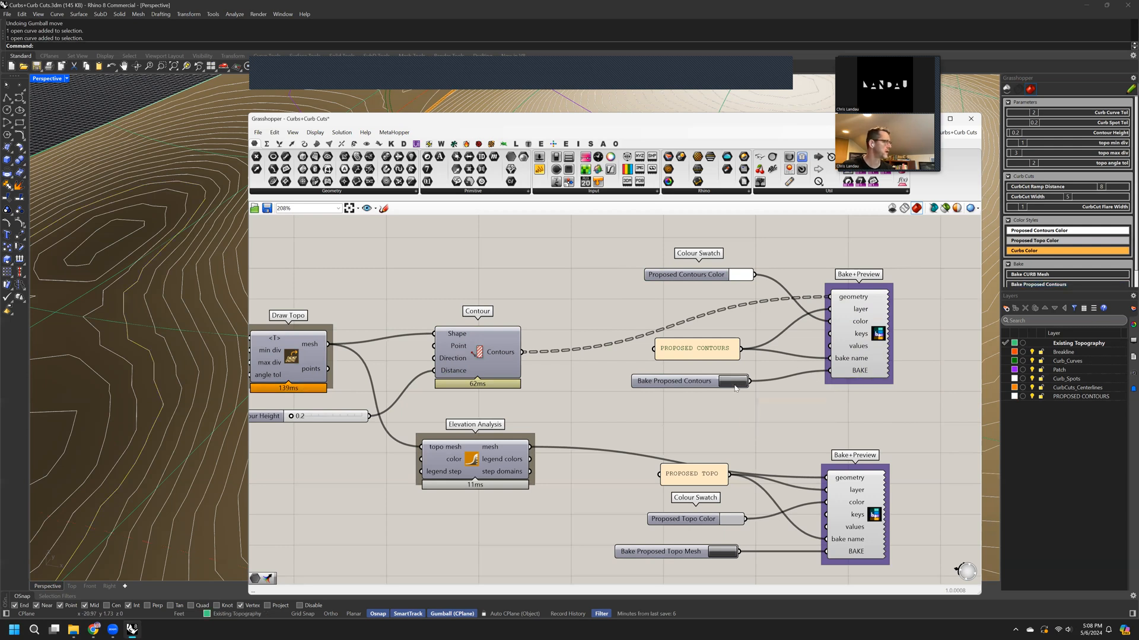
{"action": "left_click", "coordinate": [143, 449]}
{"action": "key", "text": "ctrl+z"}
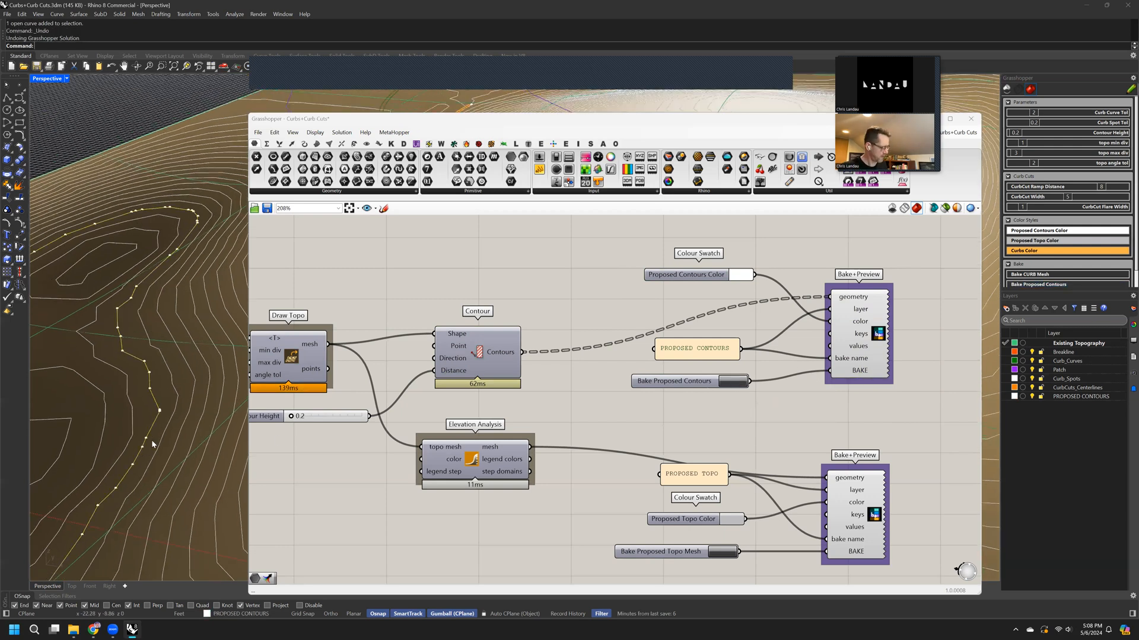
{"action": "key", "text": "ctrl+z"}
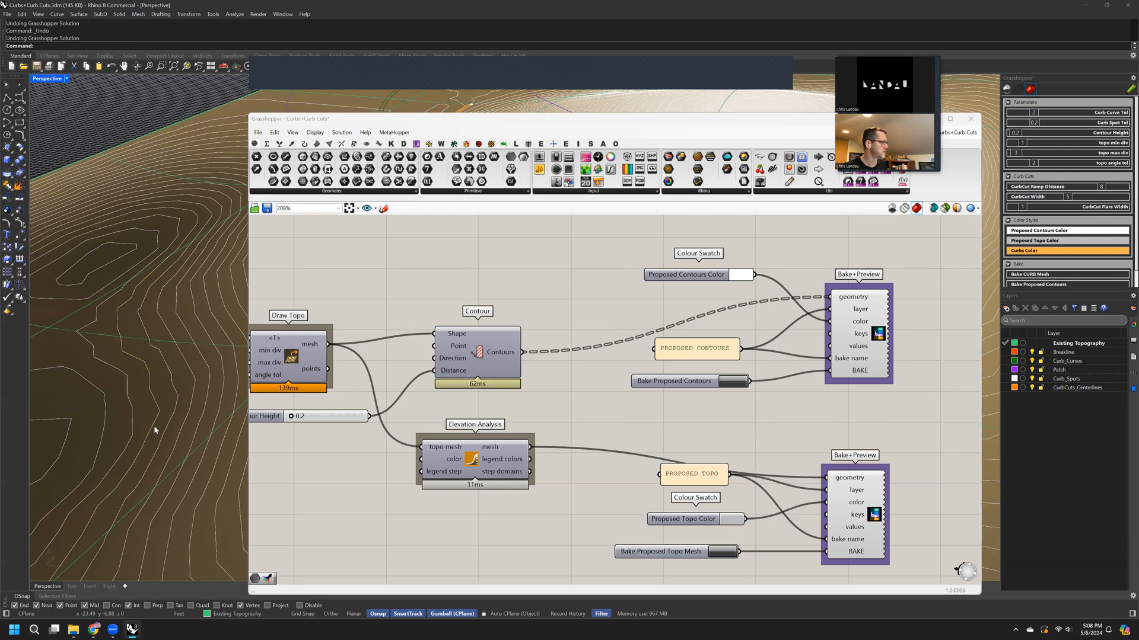
Step: Nudge the proposed topo's Bake+Preview component up and show the Publish To Remote Panel option of the Bake Proposed Topo Mesh button
{"action": "right_click_drag", "start_coordinate": [723, 491], "coordinate": [714, 433]}
{"action": "left_click_drag", "start_coordinate": [854, 441], "coordinate": [855, 433]}
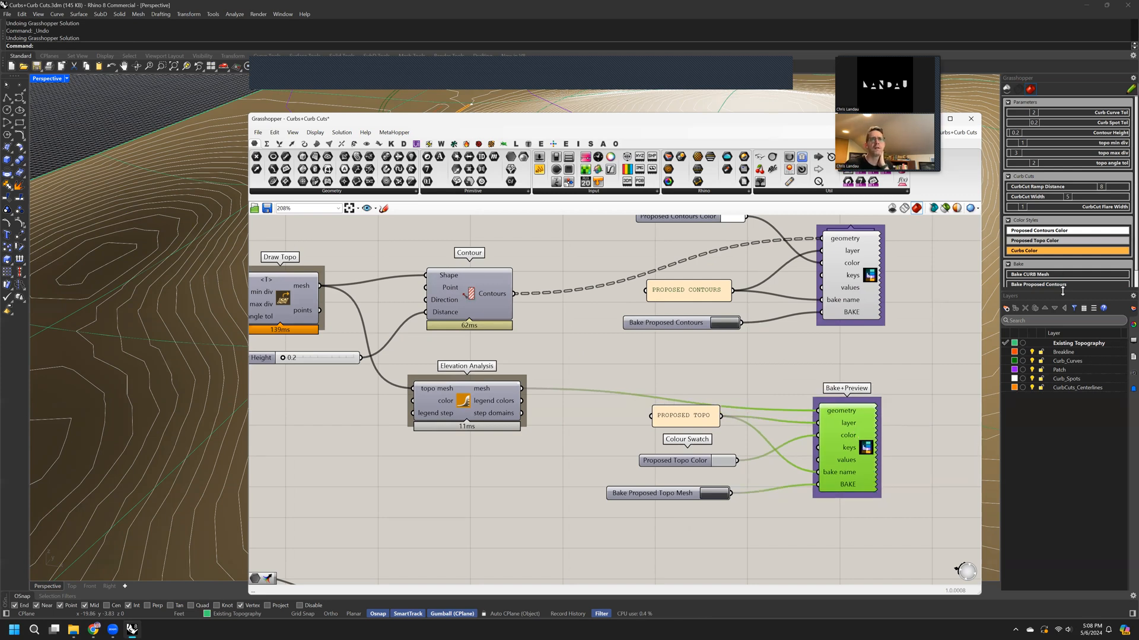
{"action": "right_click", "coordinate": [652, 497]}
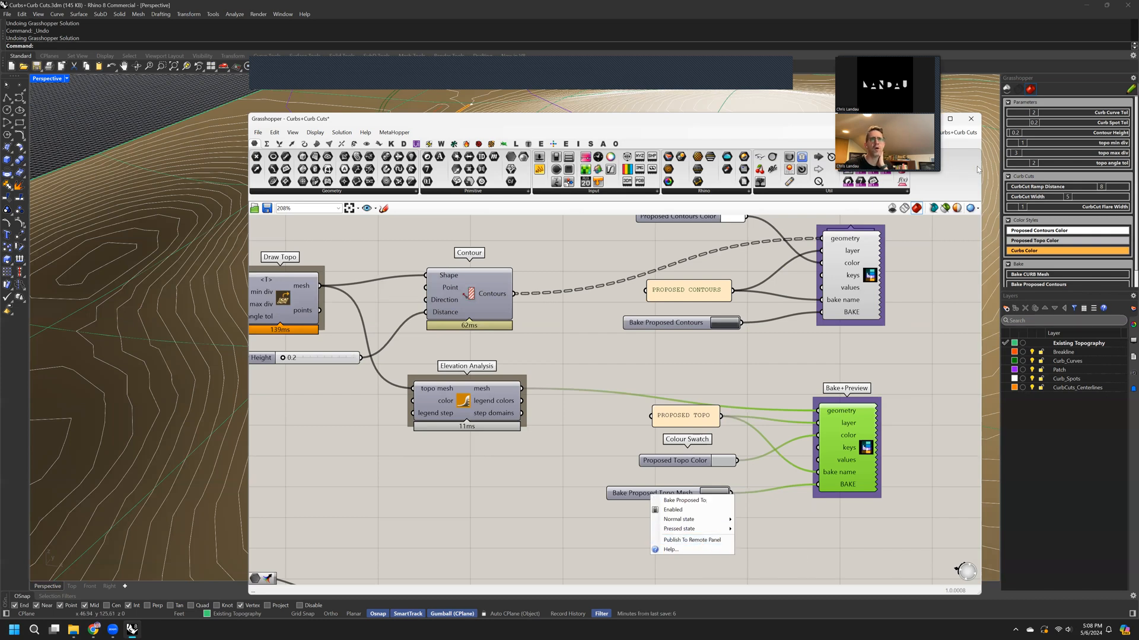
Step: Collapse the Curb Cuts and Color Styles groups of the remote panel to view the Bake controls, and expand them again
{"action": "left_click", "coordinate": [1009, 177]}
{"action": "left_click", "coordinate": [1008, 177]}
{"action": "left_click", "coordinate": [1008, 187]}
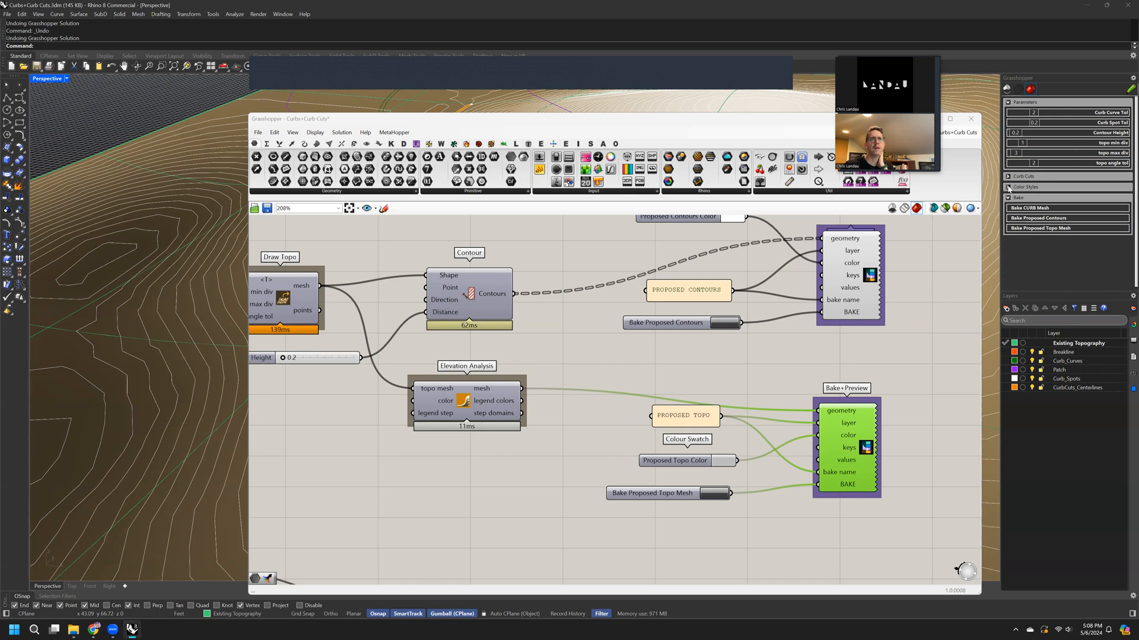
{"action": "left_click", "coordinate": [1008, 188]}
{"action": "left_click", "coordinate": [1009, 178]}
{"action": "left_click", "coordinate": [1008, 177]}
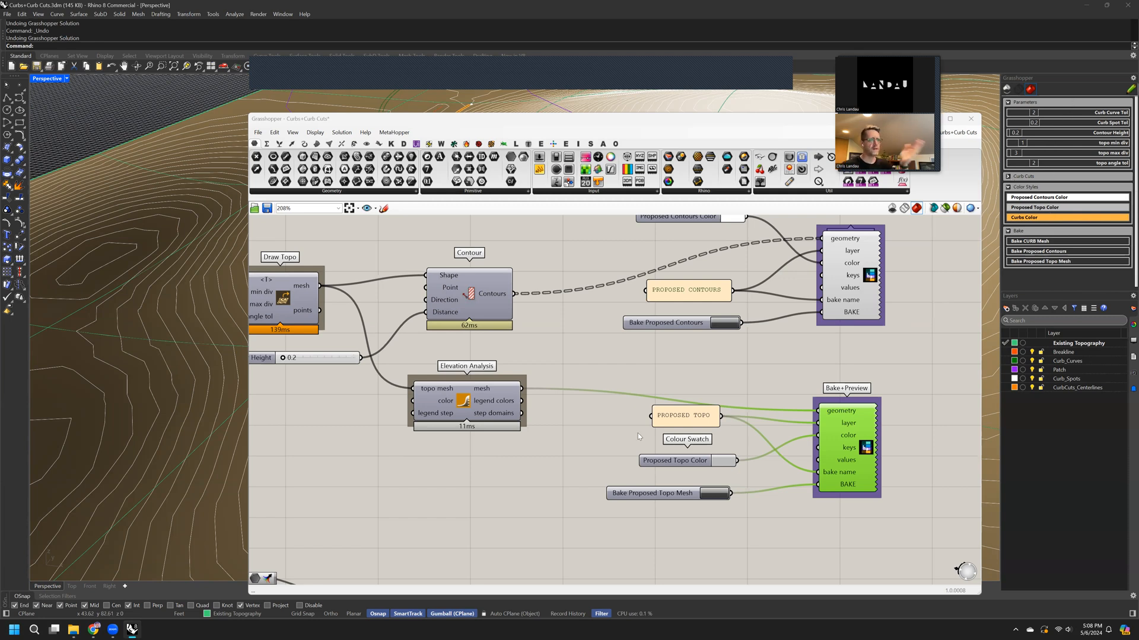
Step: Examine the canvas controls published to the remote panel, from the contour bake button and topo sliders to the Curbs Color and Bake CURB Mesh
{"action": "scroll", "coordinate": [703, 397], "scroll_direction": "down", "scroll_amount": 4}
{"action": "scroll", "coordinate": [820, 352], "scroll_direction": "down", "scroll_amount": 2}
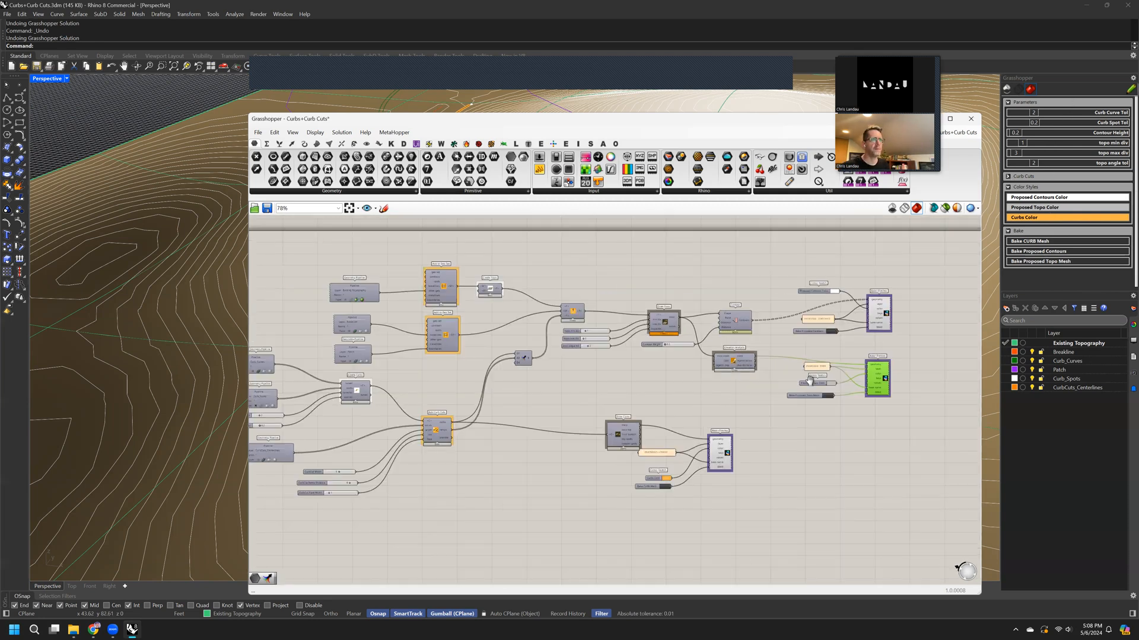
{"action": "scroll", "coordinate": [834, 386], "scroll_direction": "up", "scroll_amount": 3}
{"action": "left_click_drag", "start_coordinate": [796, 343], "coordinate": [804, 343]}
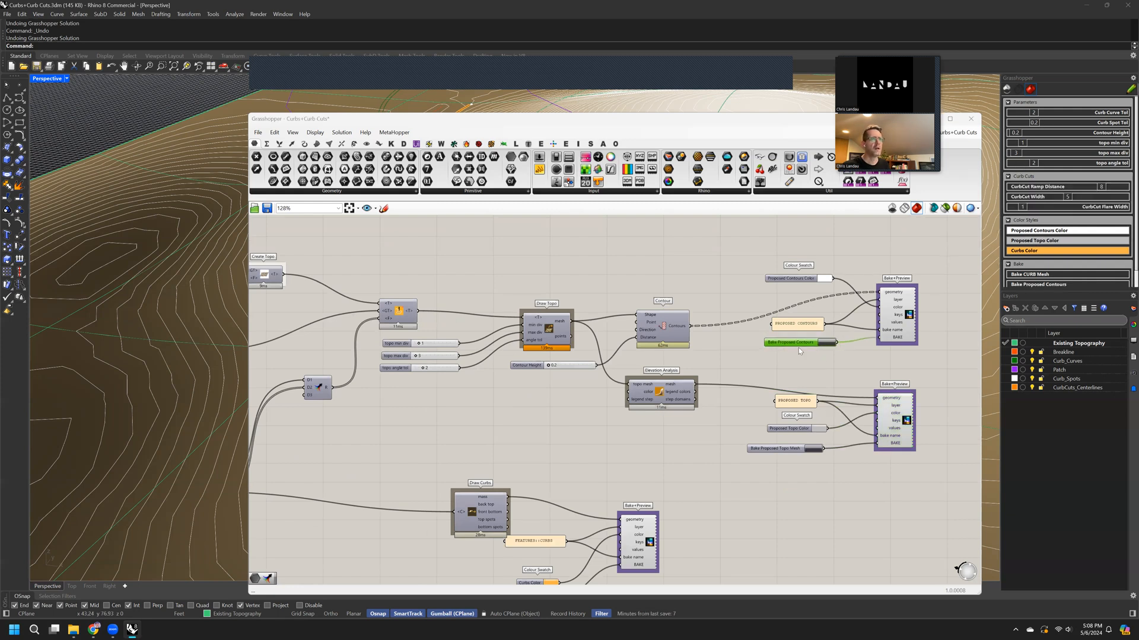
{"action": "right_click_drag", "start_coordinate": [396, 345], "coordinate": [405, 256]}
{"action": "scroll", "coordinate": [592, 337], "scroll_direction": "up", "scroll_amount": 2}
{"action": "left_click", "coordinate": [593, 336]}
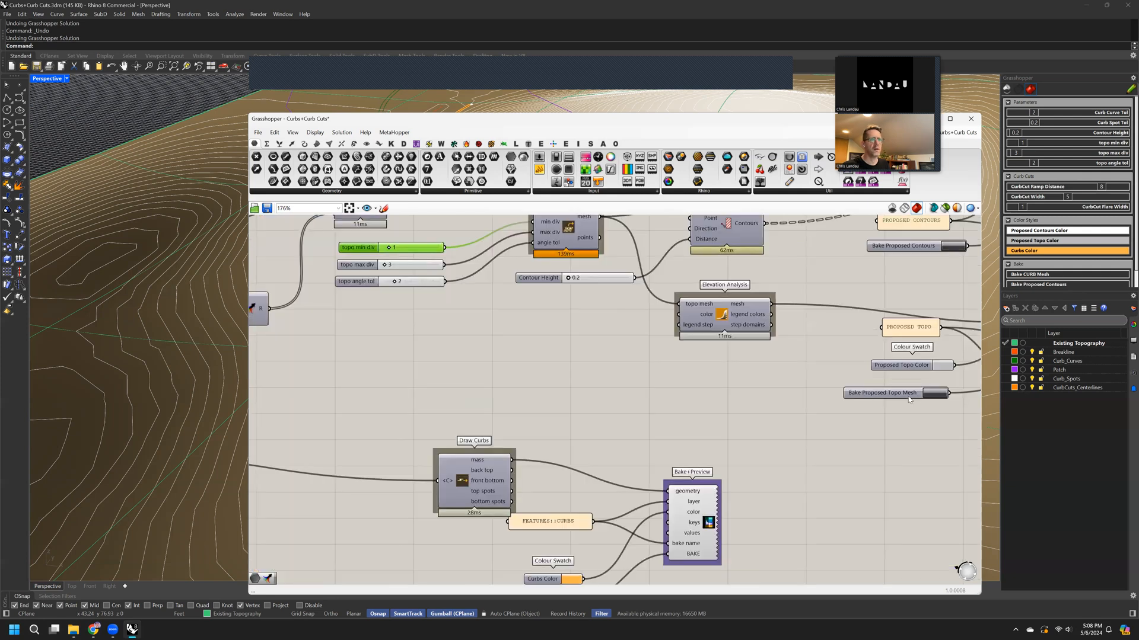
{"action": "right_click_drag", "start_coordinate": [562, 579], "coordinate": [575, 503]}
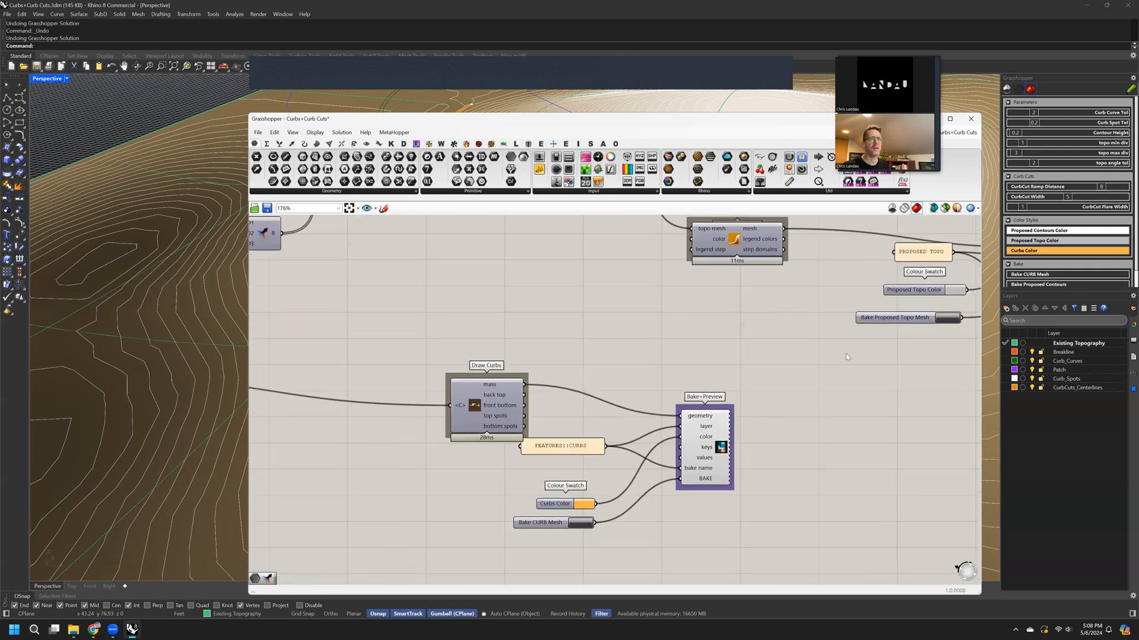
Step: Change the Curbs Color from the remote panel, trying dark brown and settling on orange with hue 35°, saturation 78 and value 100
{"action": "left_click", "coordinate": [1058, 249]}
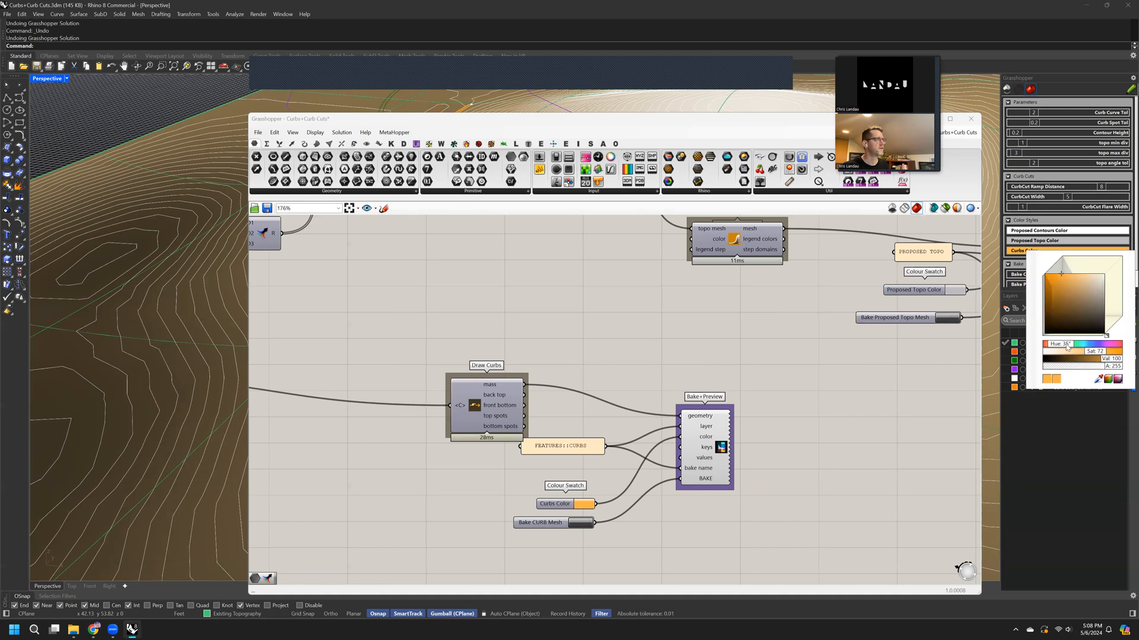
{"action": "left_click", "coordinate": [1043, 308]}
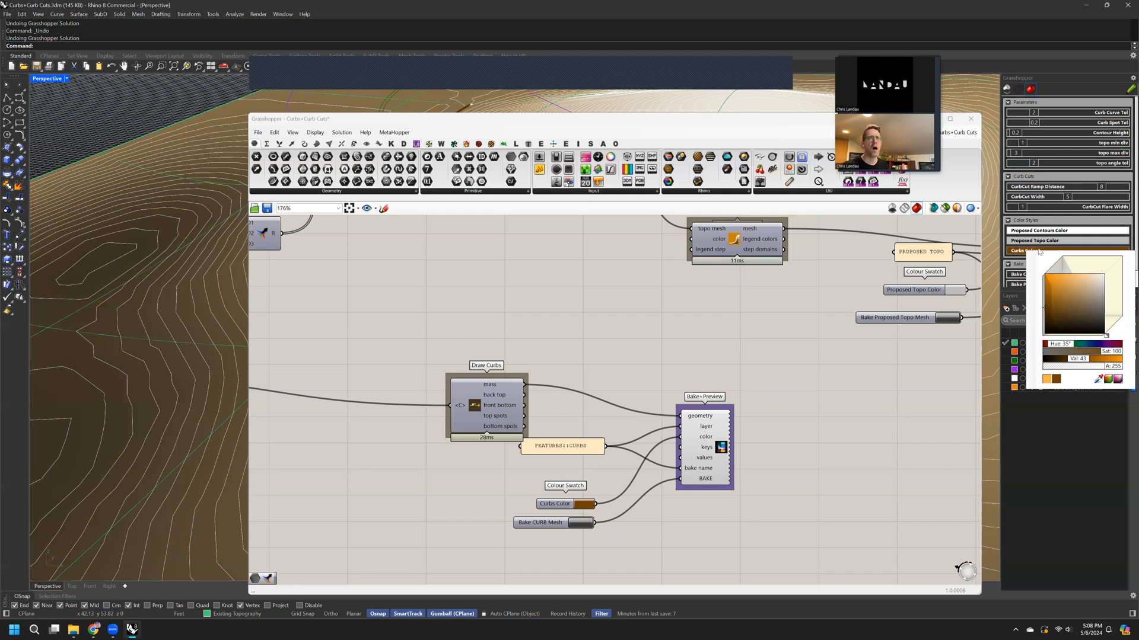
{"action": "left_click", "coordinate": [1062, 272]}
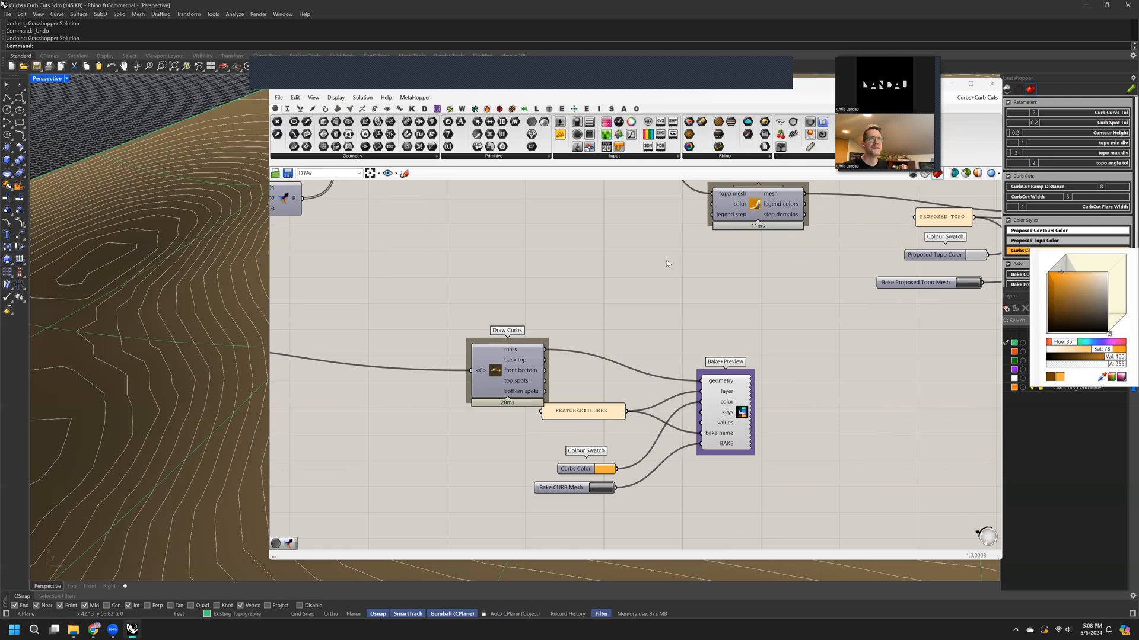